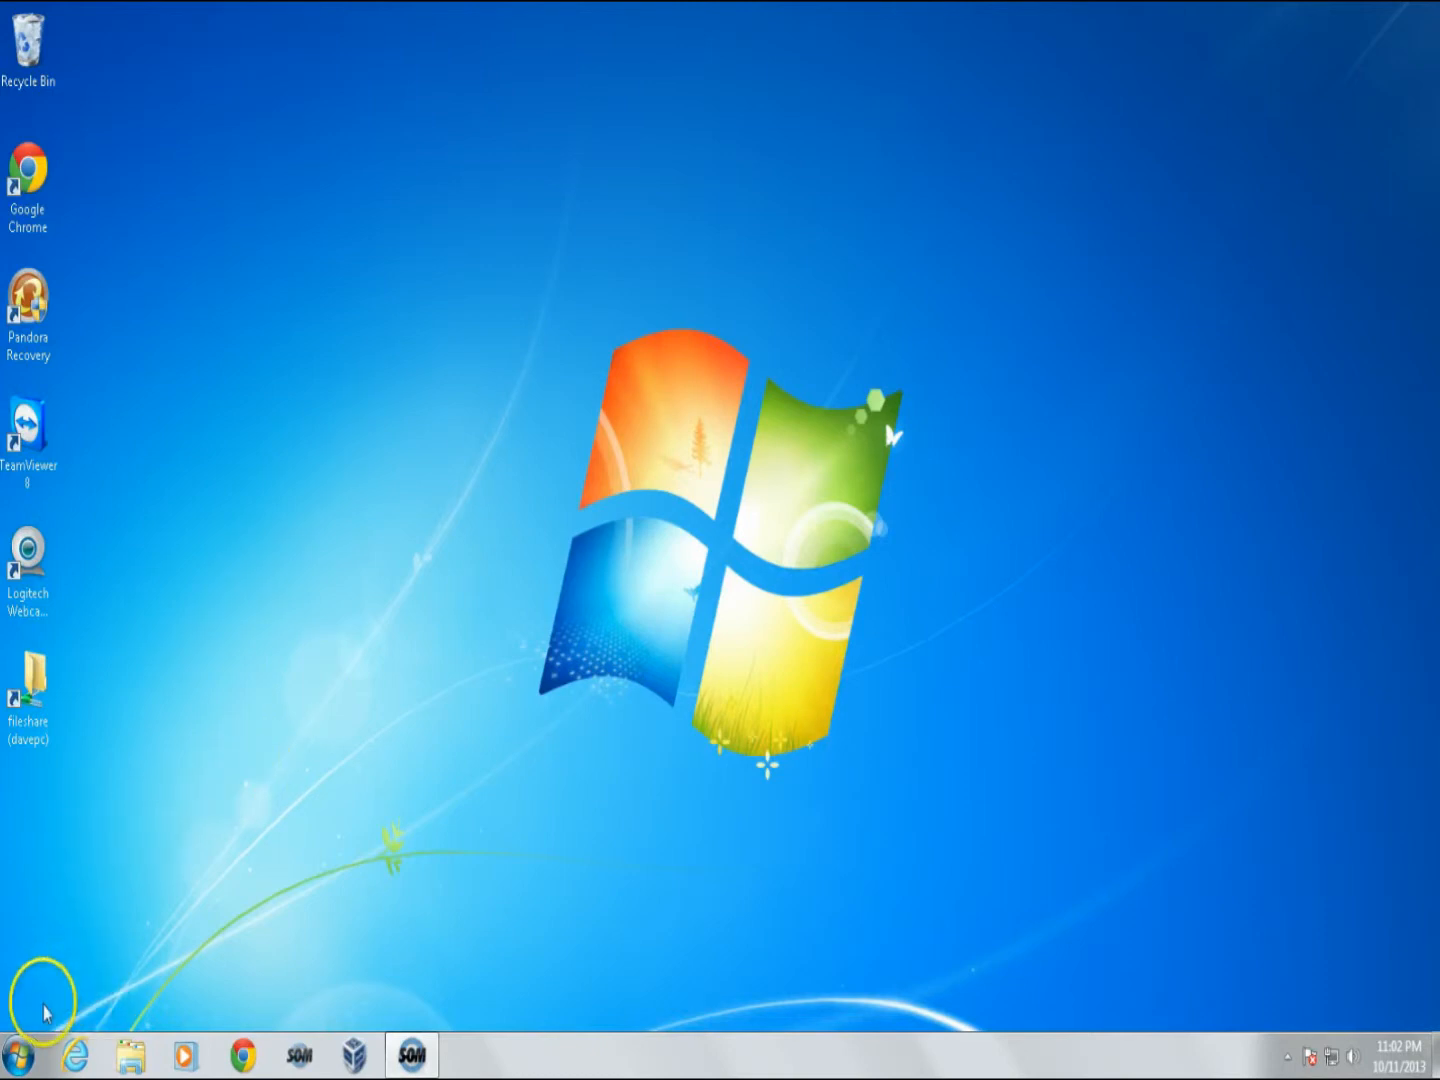
- Launch Command Prompt from Start > All Programs > Accessories and focus its console window
{"action": "left_click", "coordinate": [18, 1052]}
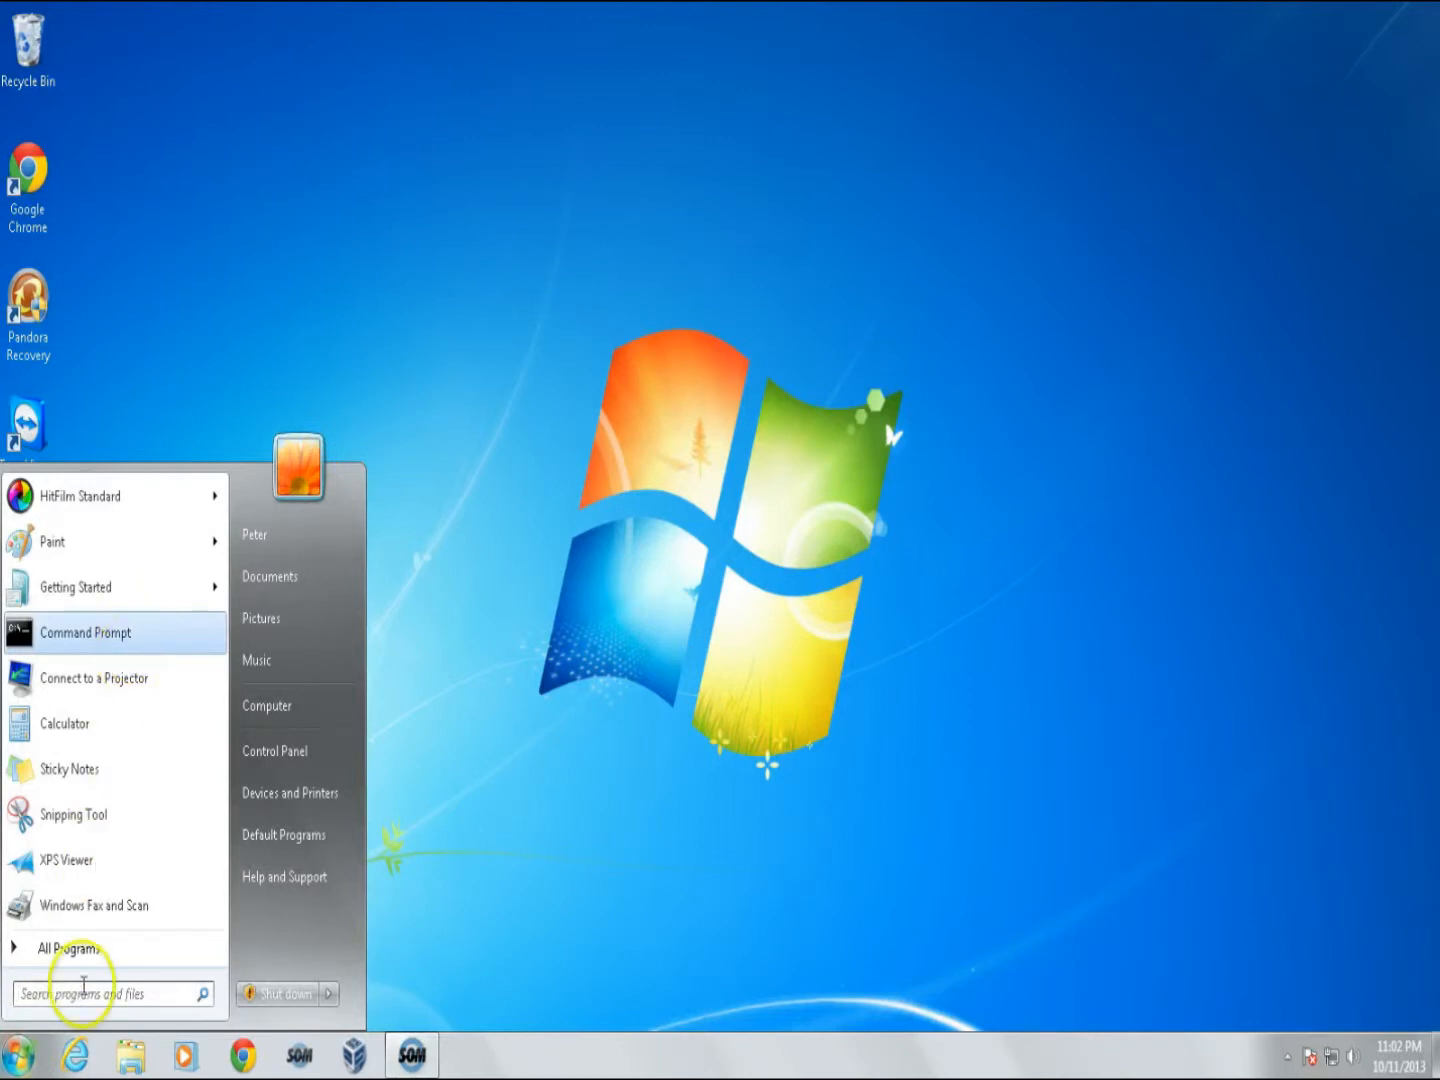
{"action": "left_click", "coordinate": [72, 957]}
{"action": "left_click", "coordinate": [72, 956]}
{"action": "left_click", "coordinate": [72, 956]}
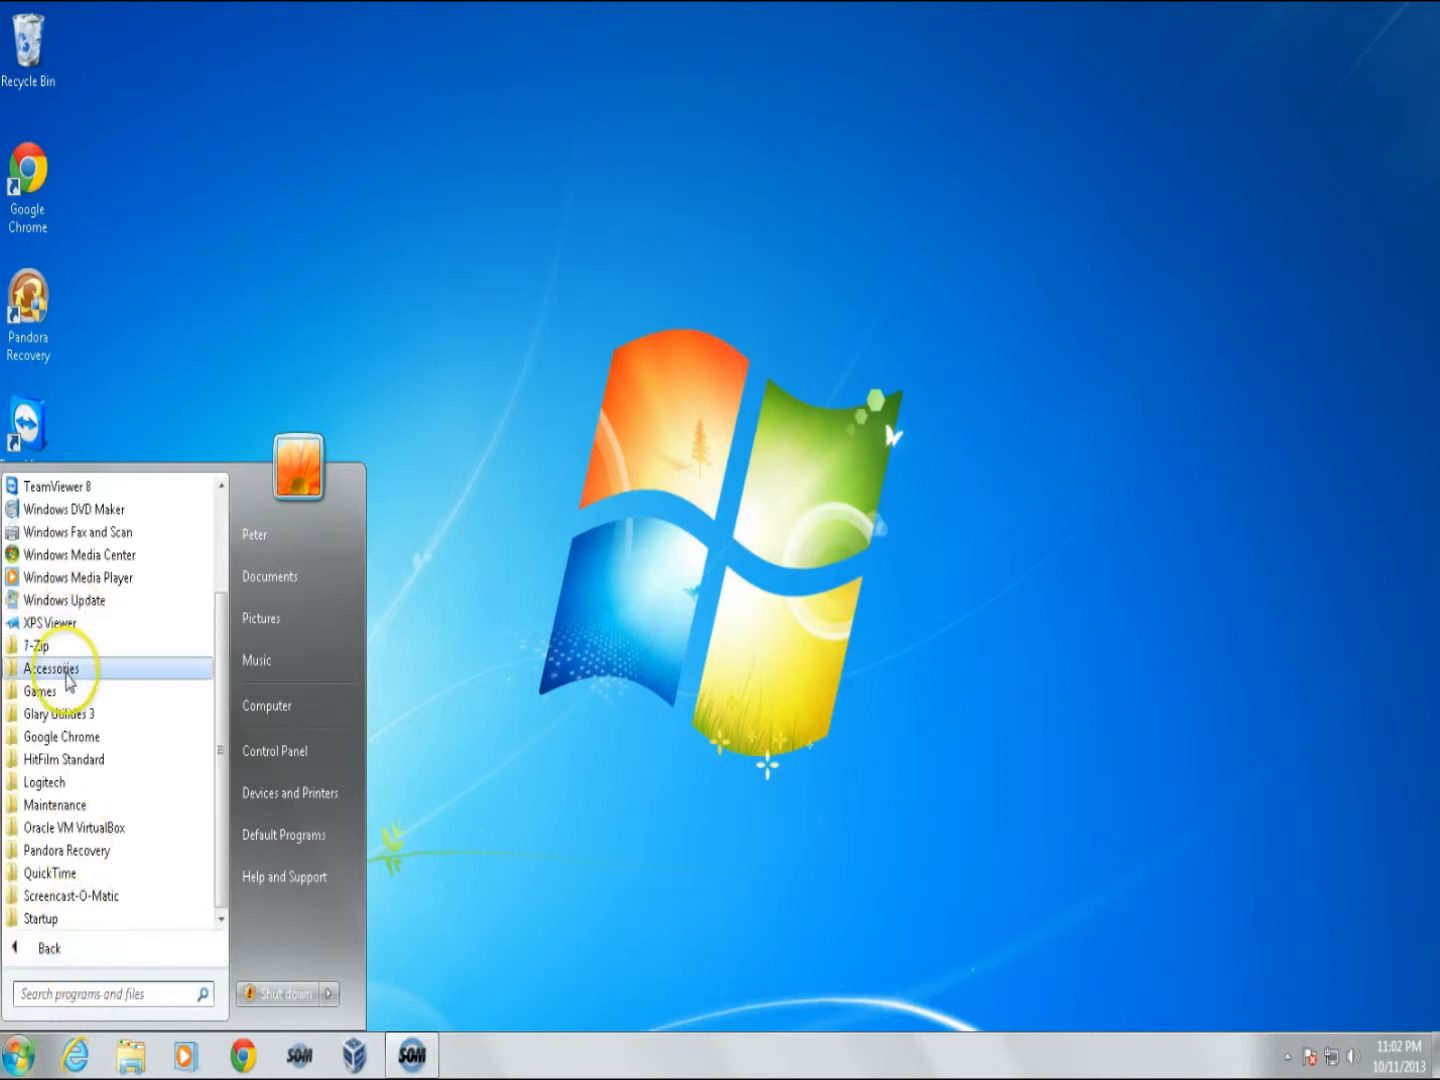
{"action": "left_click", "coordinate": [67, 668]}
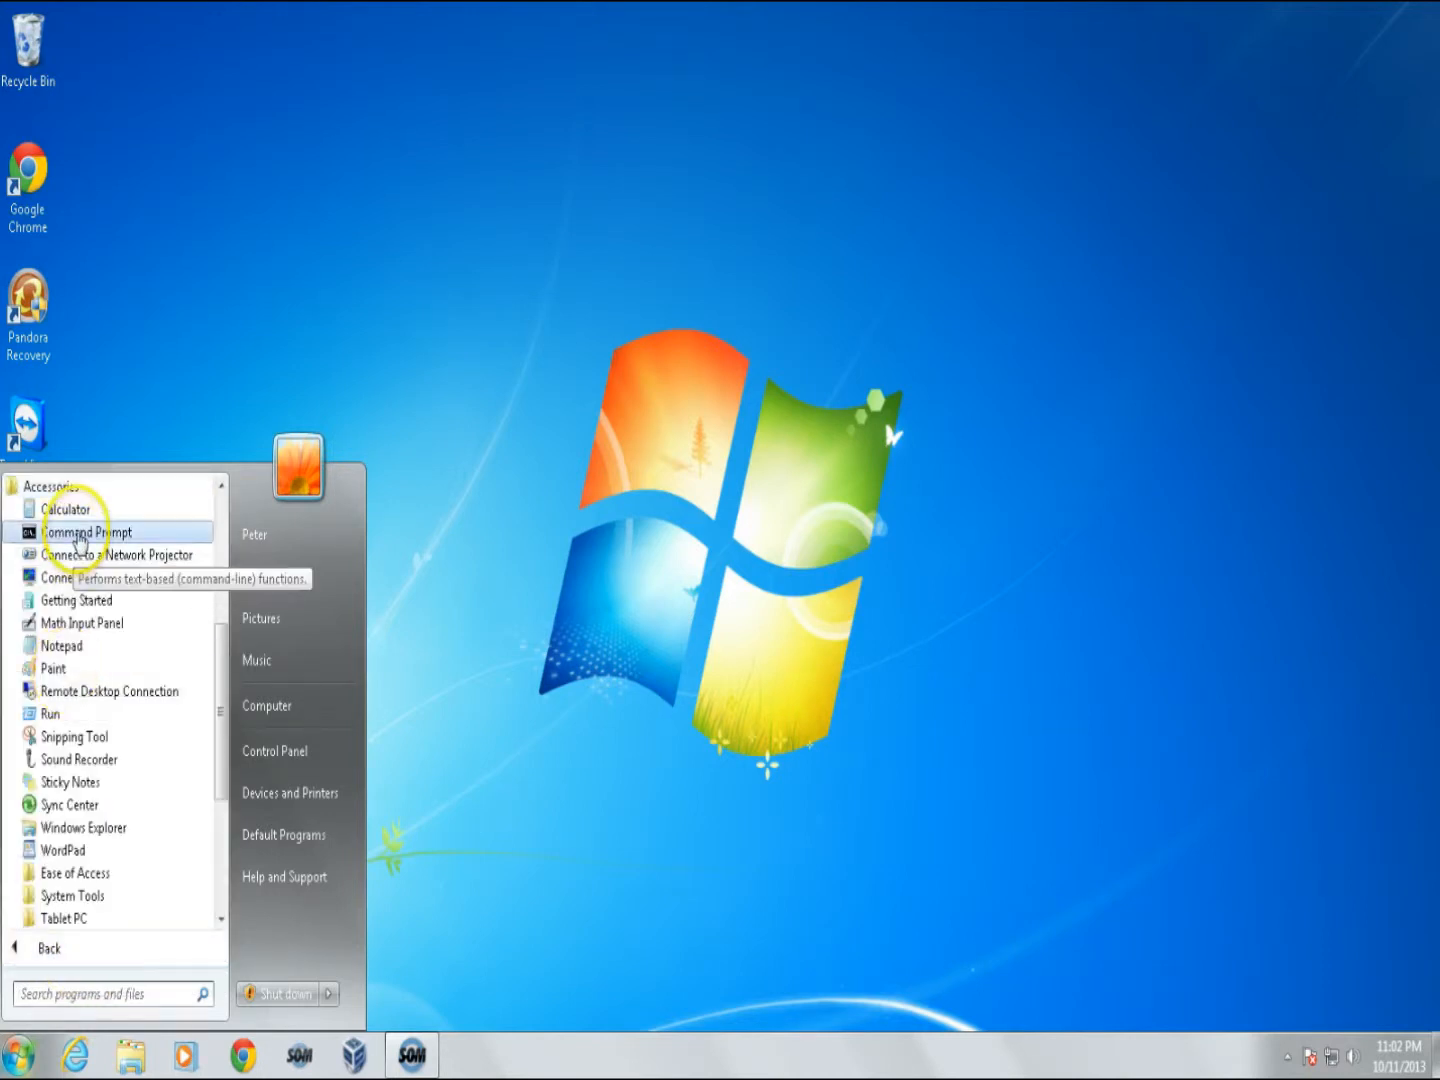
{"action": "left_click", "coordinate": [60, 532]}
{"action": "left_click", "coordinate": [219, 204]}
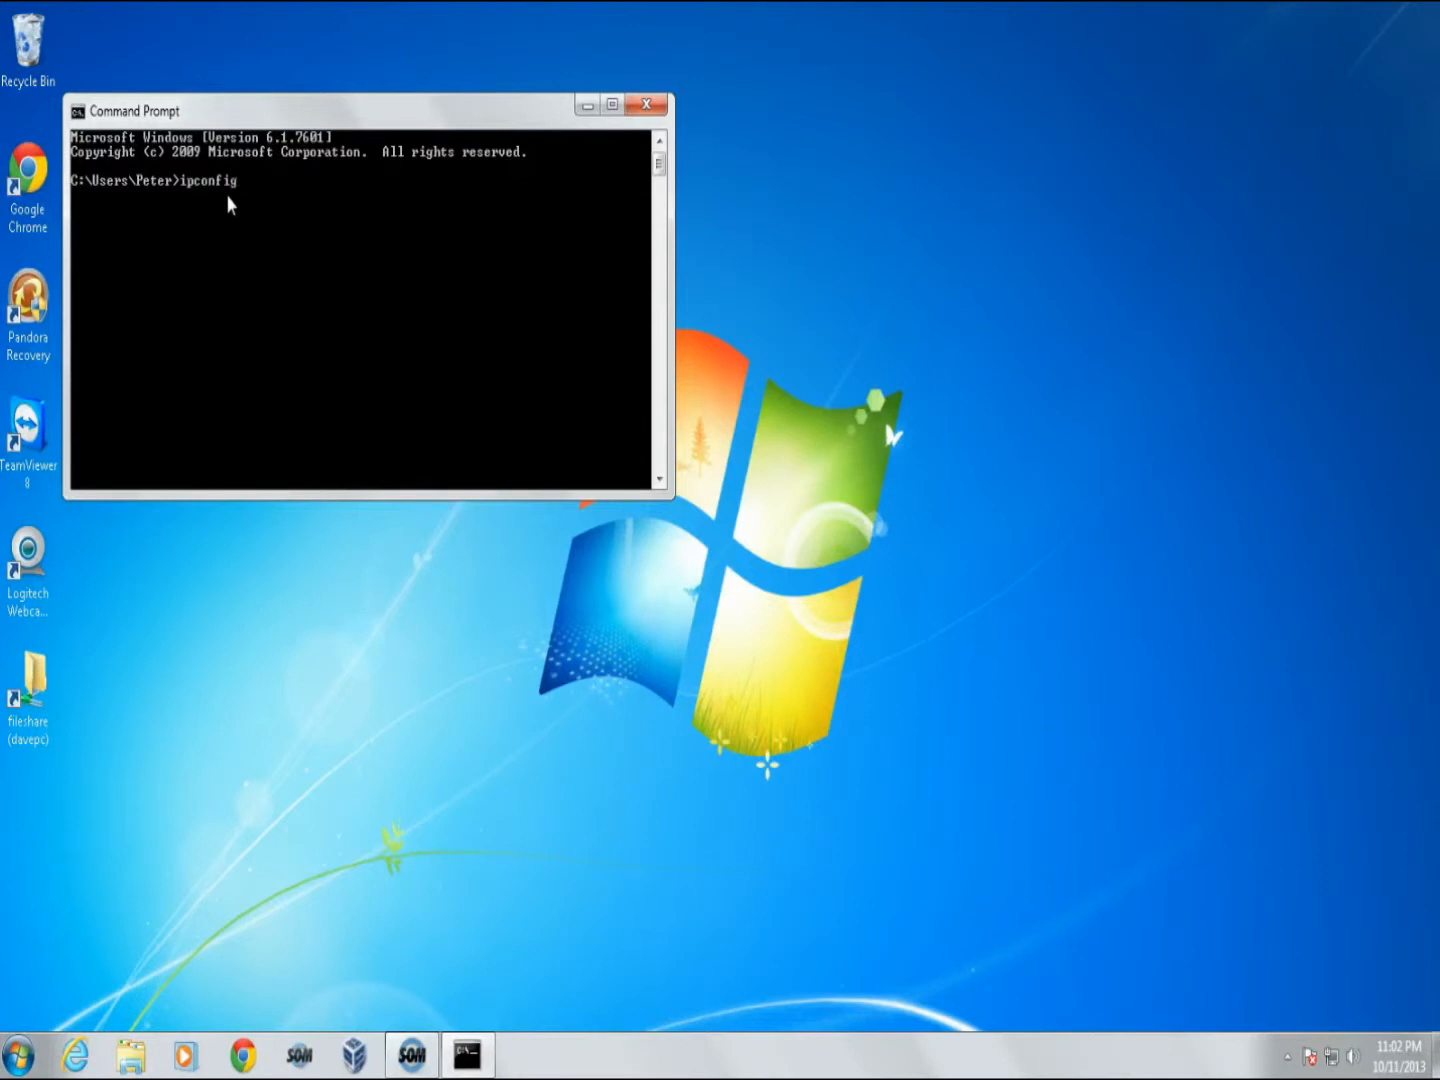
- Run ipconfig to find default gateway 192.168.10.1, then move the console to the lower left
{"action": "key", "text": "Return"}
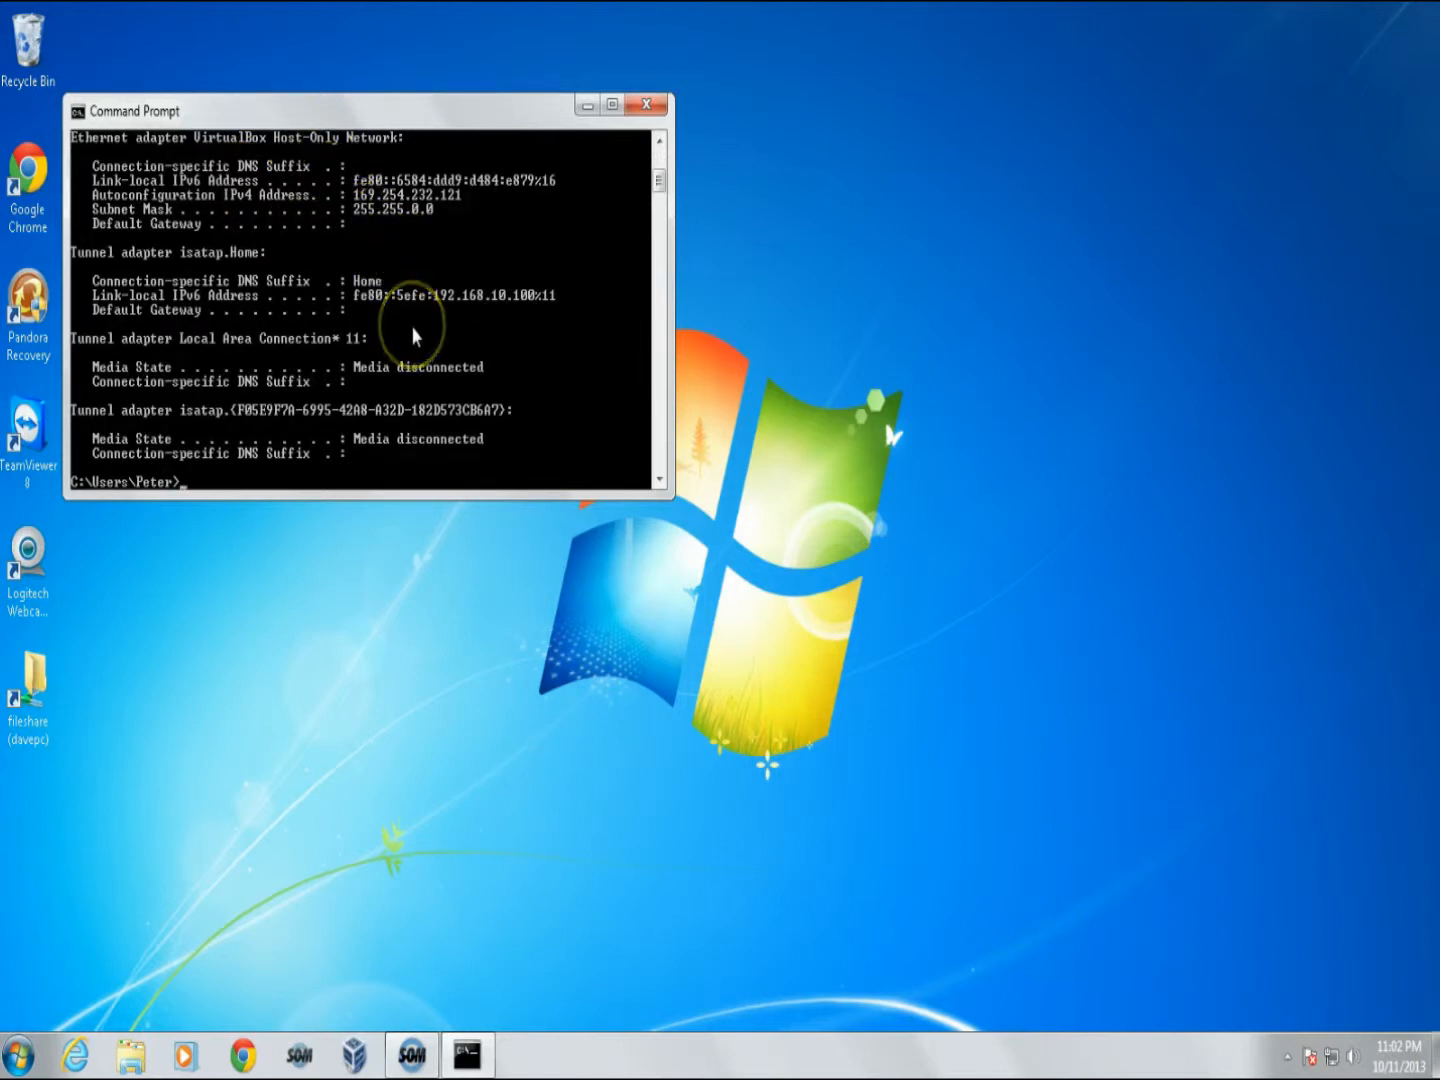
{"action": "scroll", "coordinate": [410, 329], "scroll_direction": "up", "scroll_amount": 3}
{"action": "scroll", "coordinate": [413, 335], "scroll_direction": "up", "scroll_amount": 3}
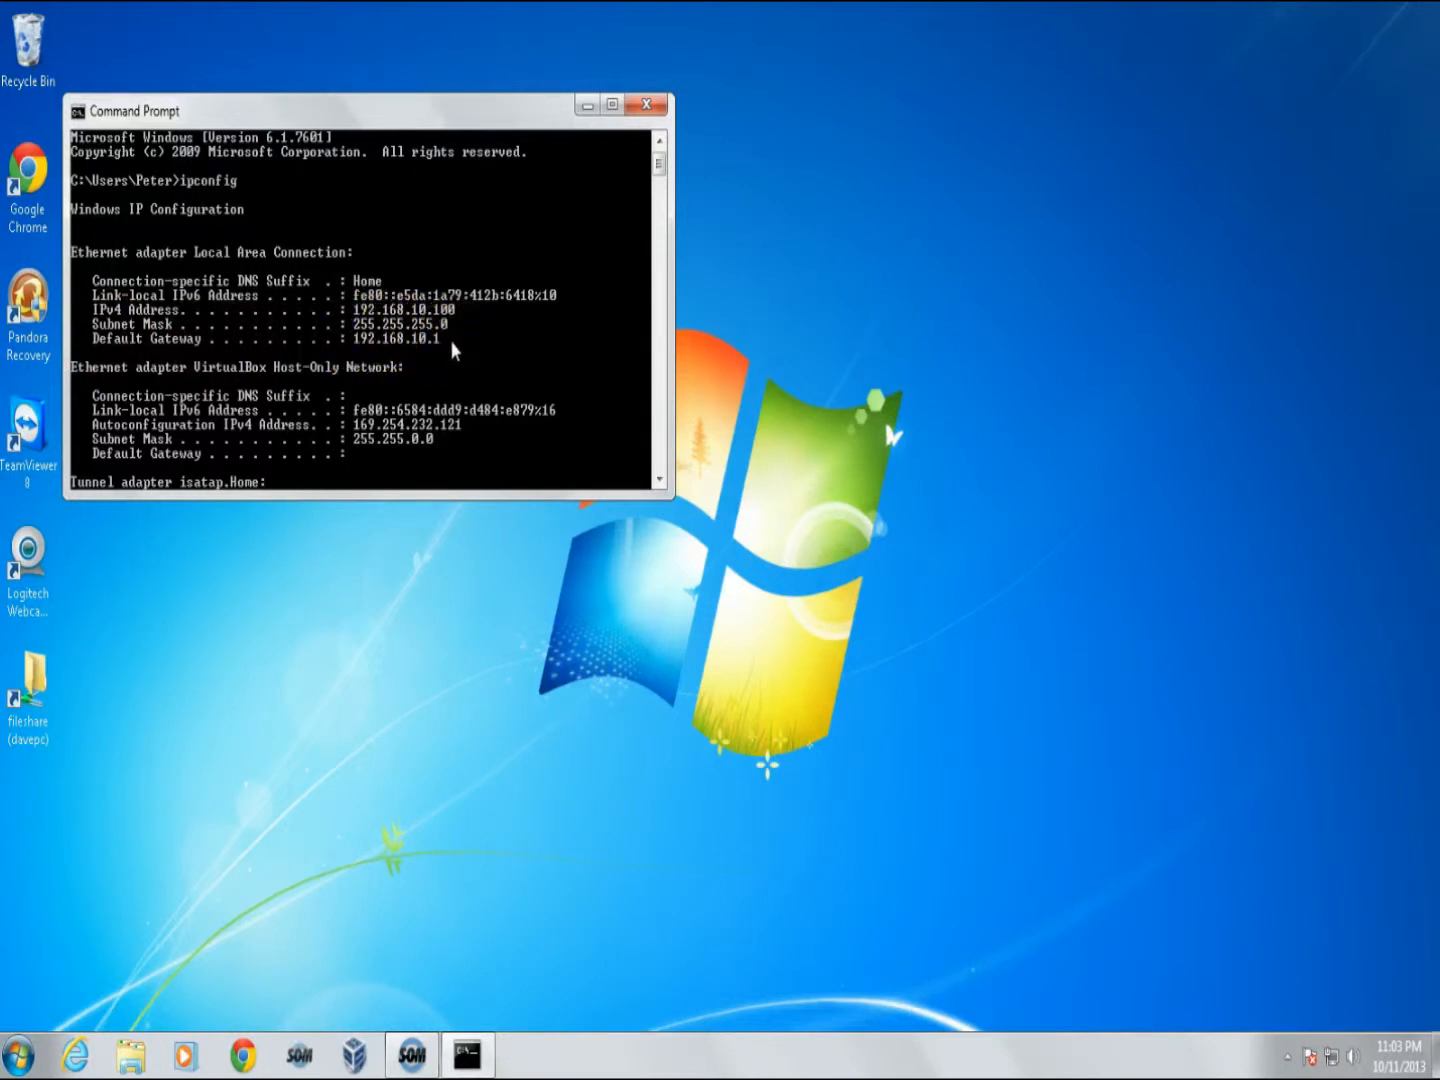
{"action": "left_click_drag", "start_coordinate": [506, 106], "coordinate": [435, 769]}
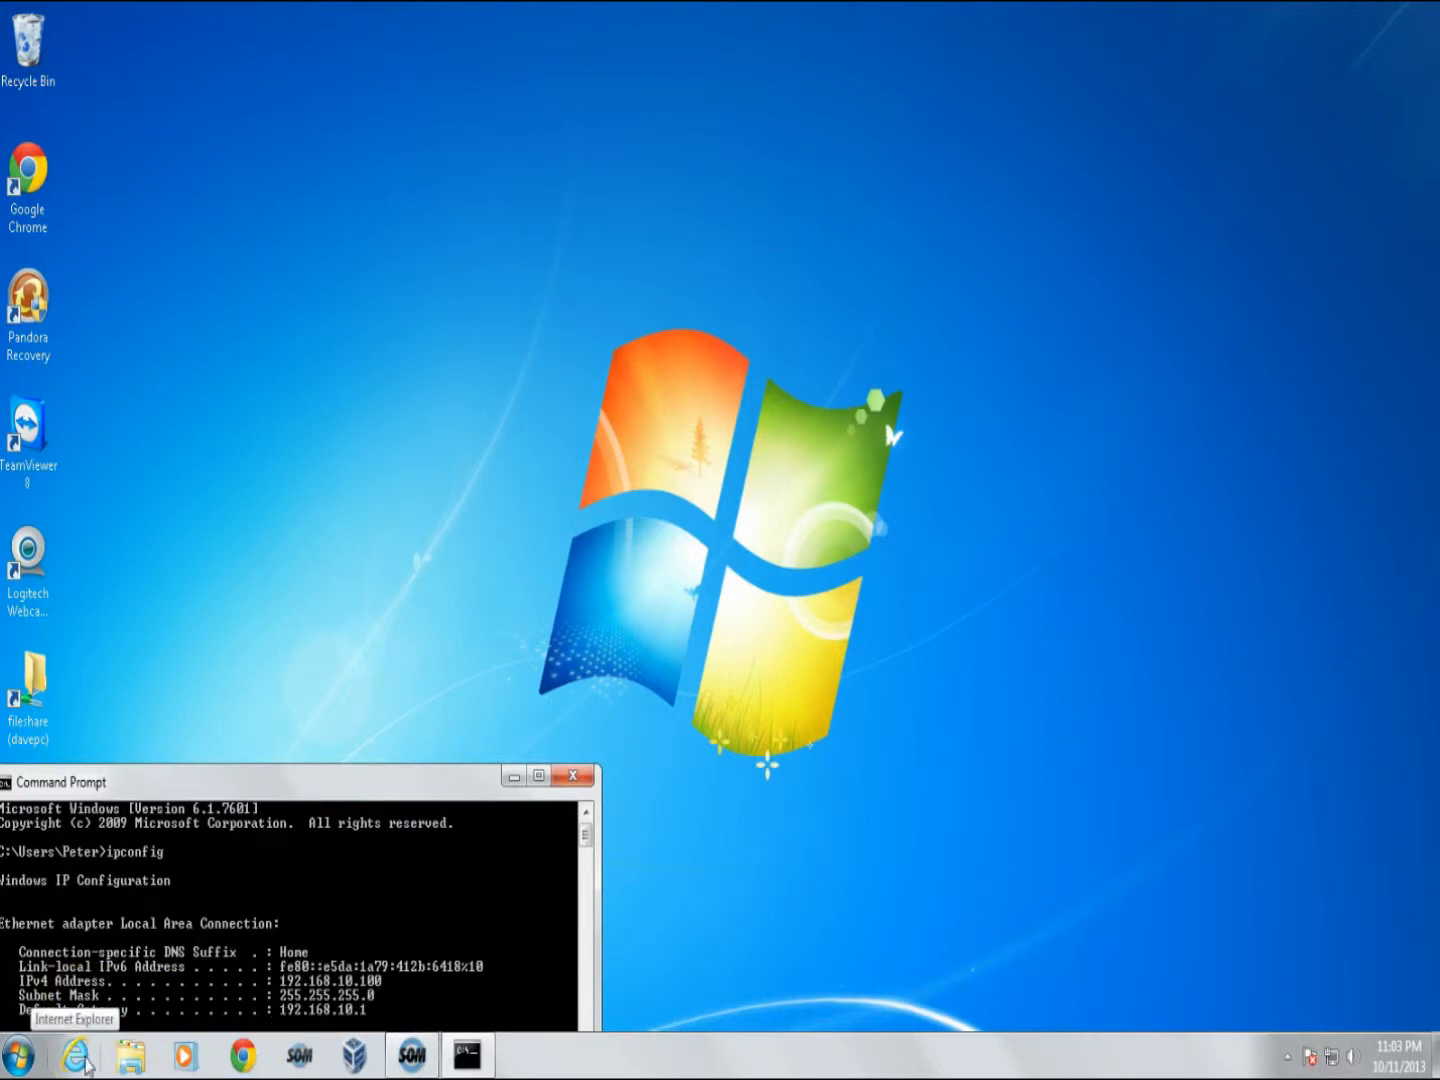
- Open Chrome and load the router's address 192.168.10.1
{"action": "left_click", "coordinate": [245, 1057]}
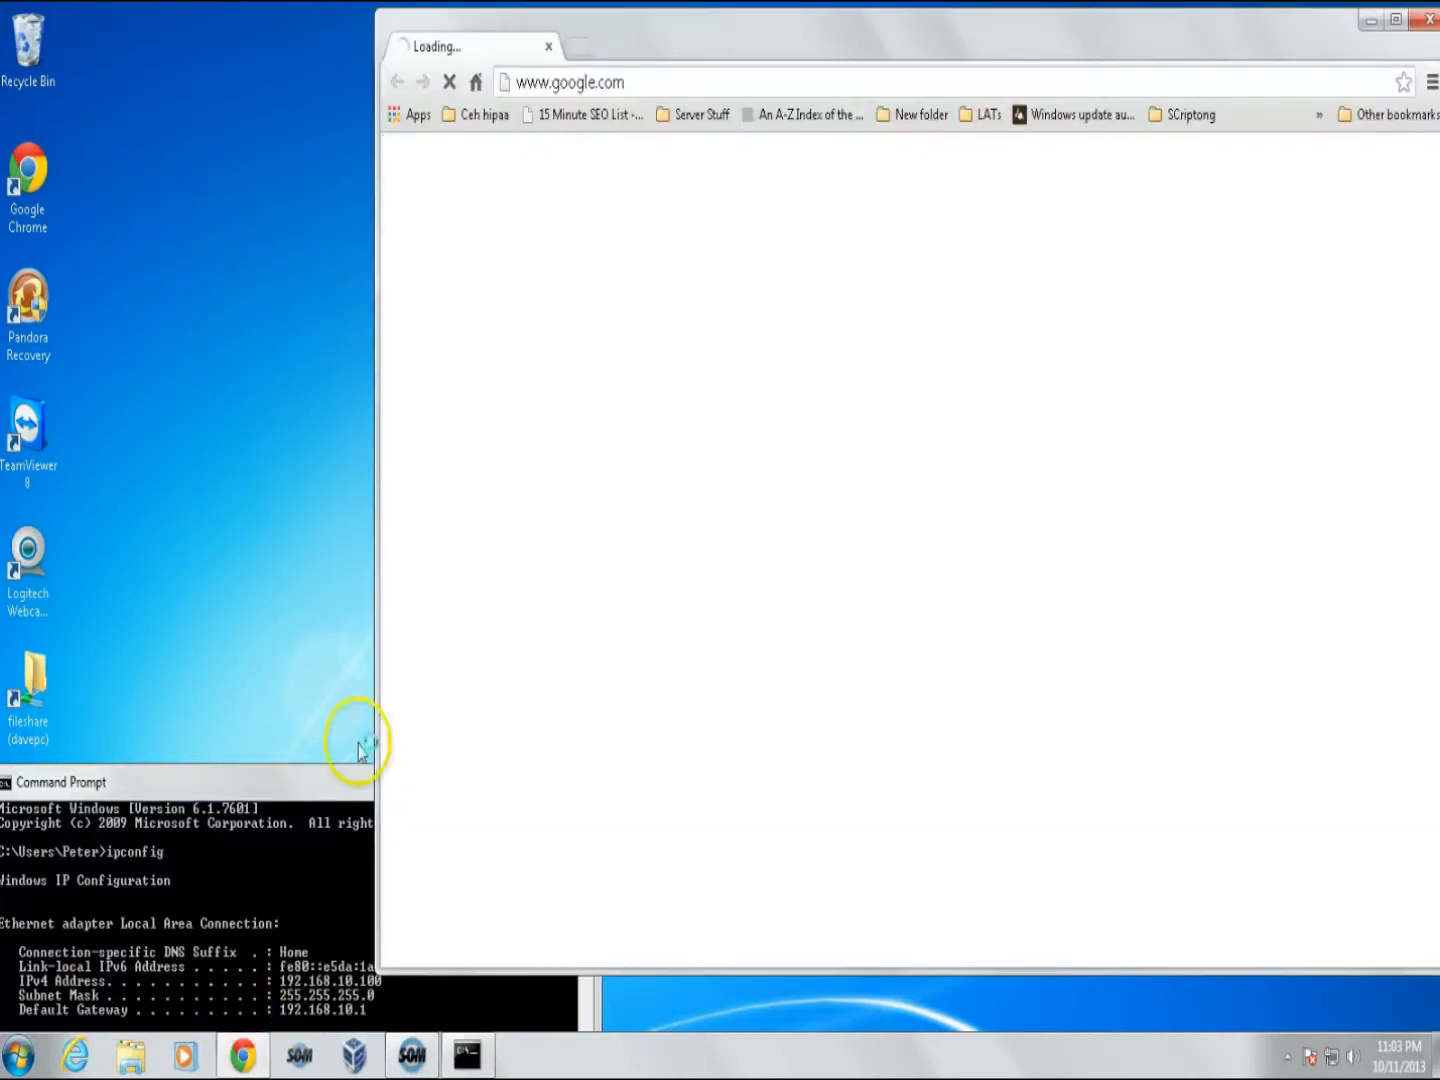
{"action": "left_click", "coordinate": [815, 83]}
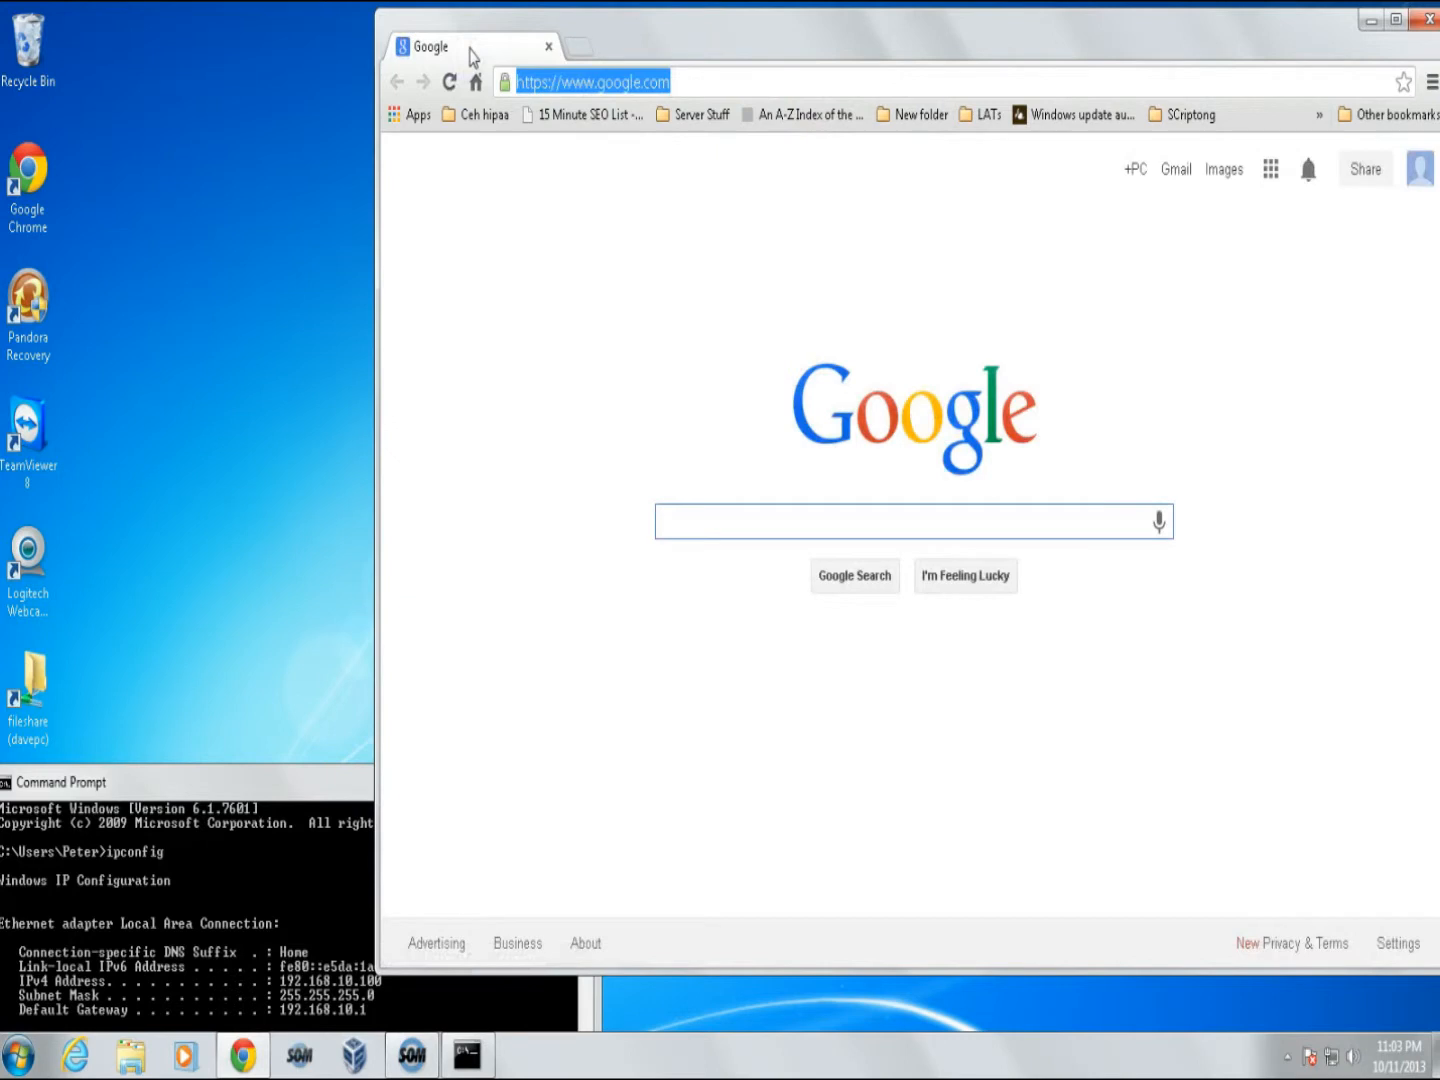
{"action": "type", "text": "192.168."}
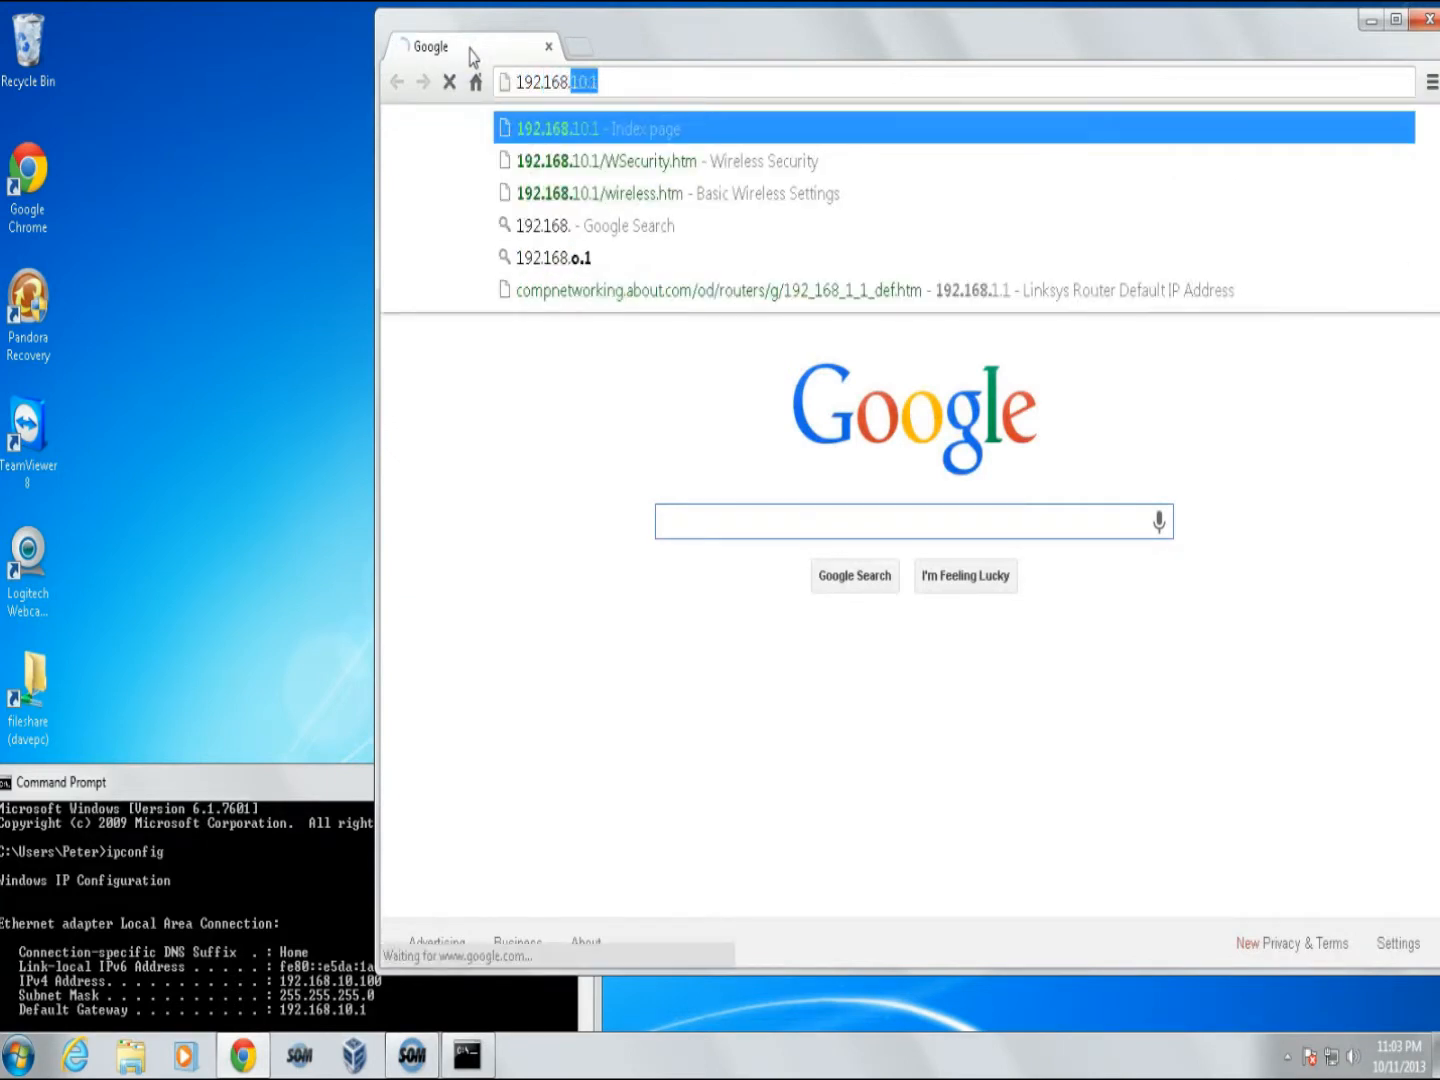
{"action": "type", "text": "10.1"}
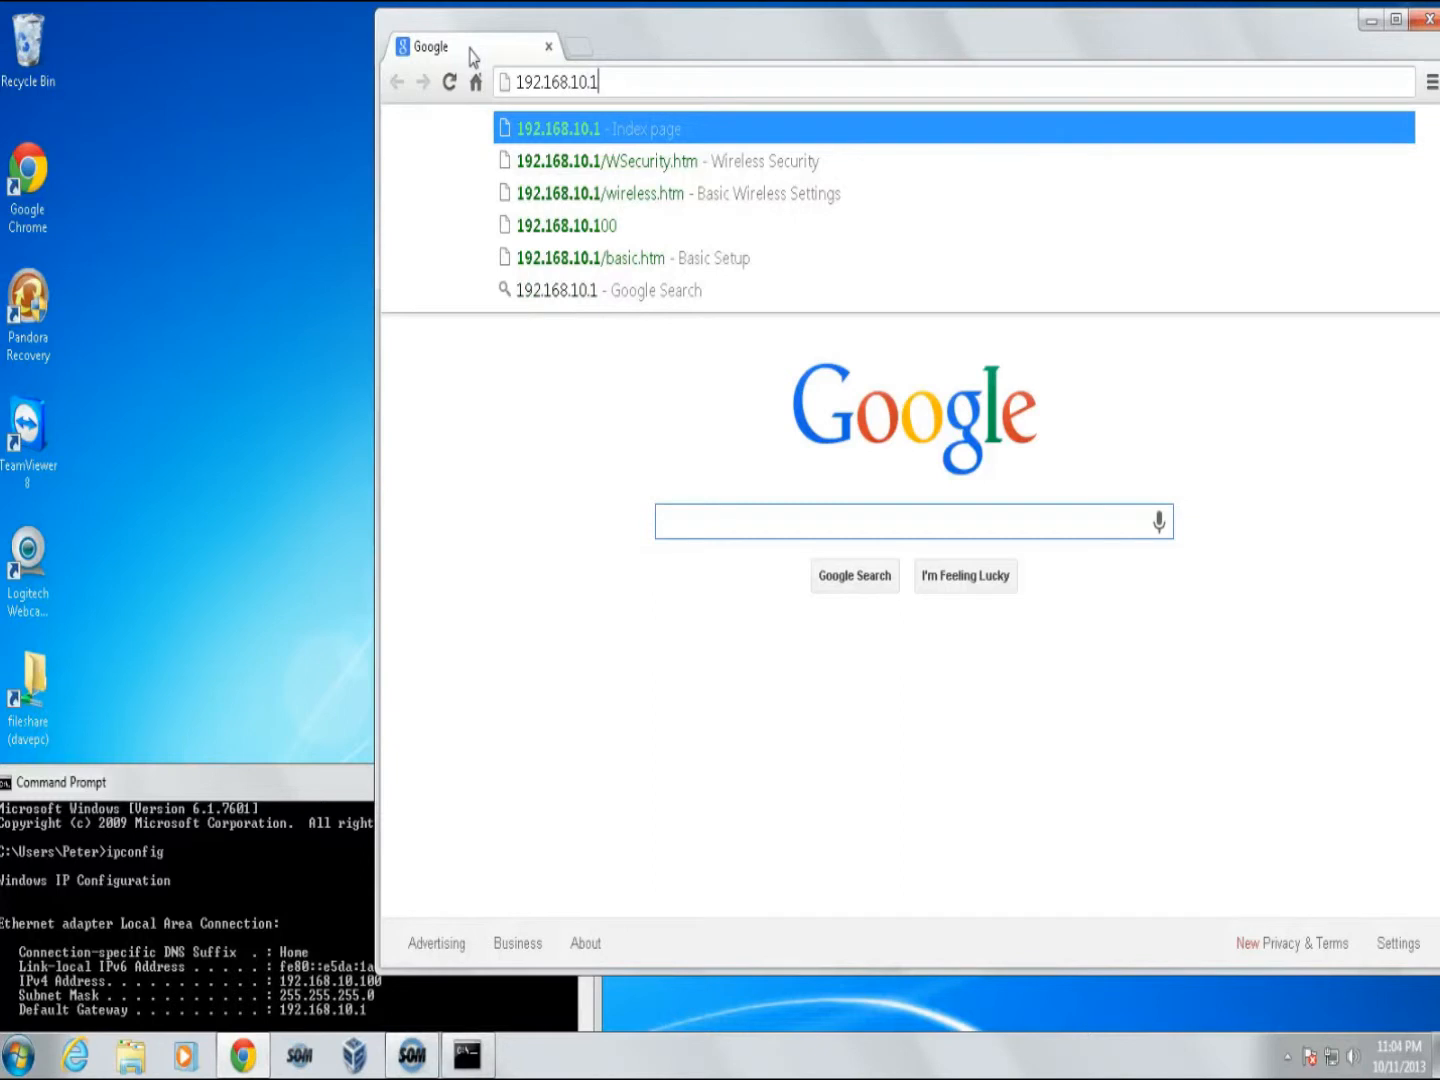
{"action": "key", "text": "Return"}
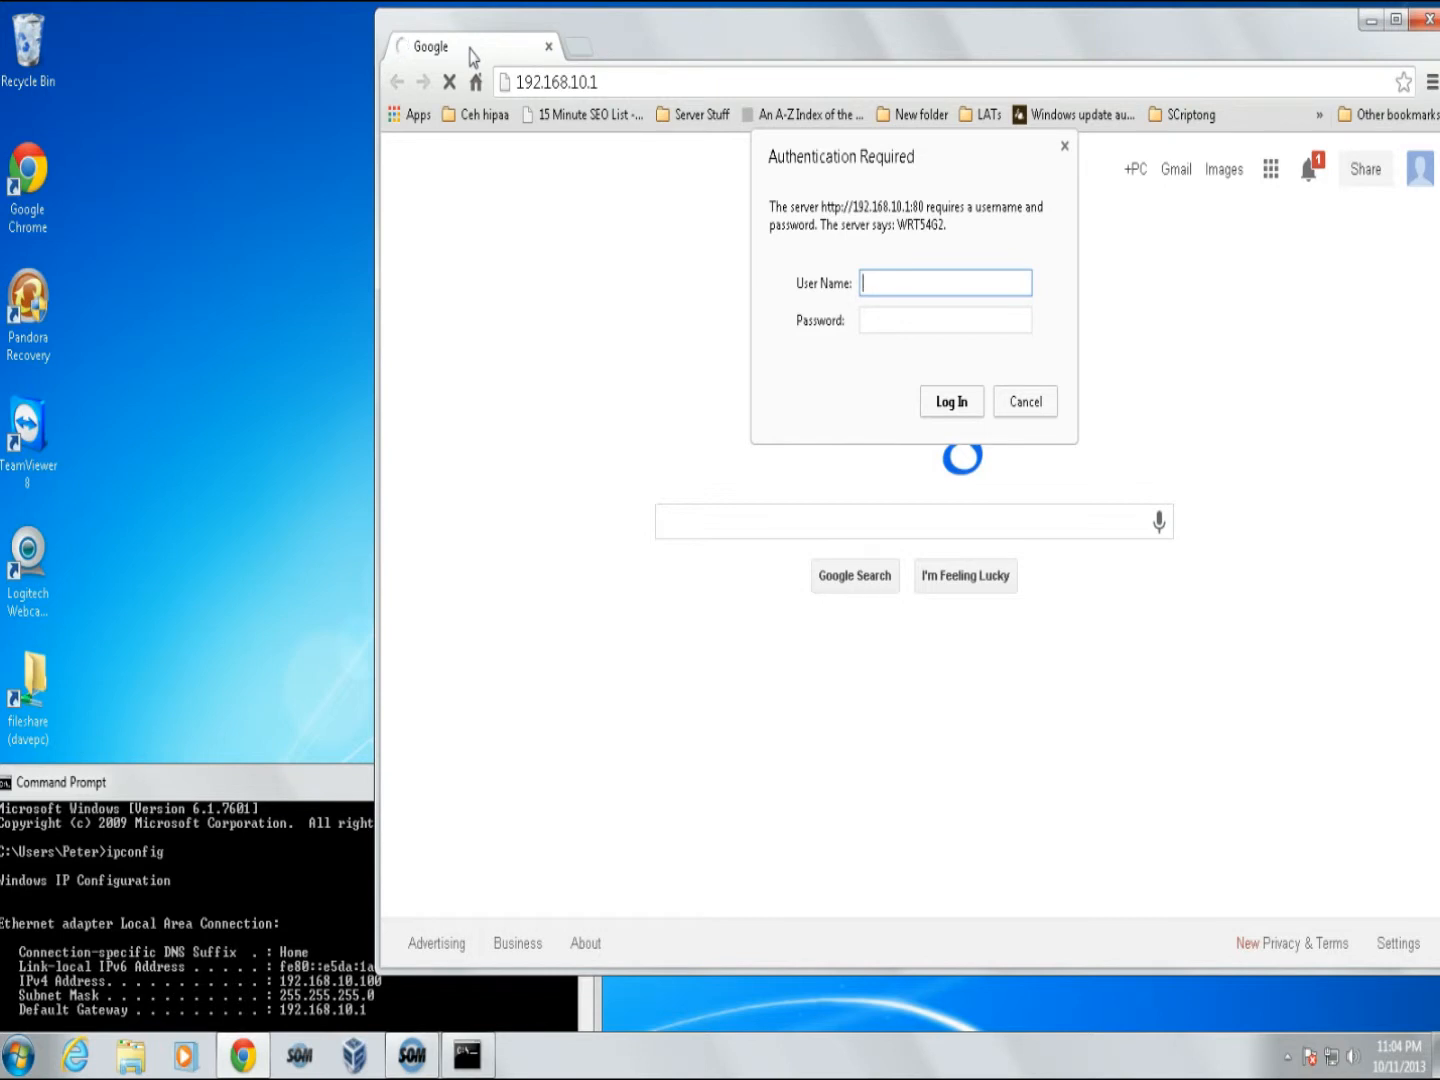
- Sign in to the router with its user name and password, then select the router name WRT54G2
{"action": "left_click", "coordinate": [924, 284]}
{"action": "type", "text": "admin"}
{"action": "key", "text": "Tab"}
{"action": "type", "text": "admin"}
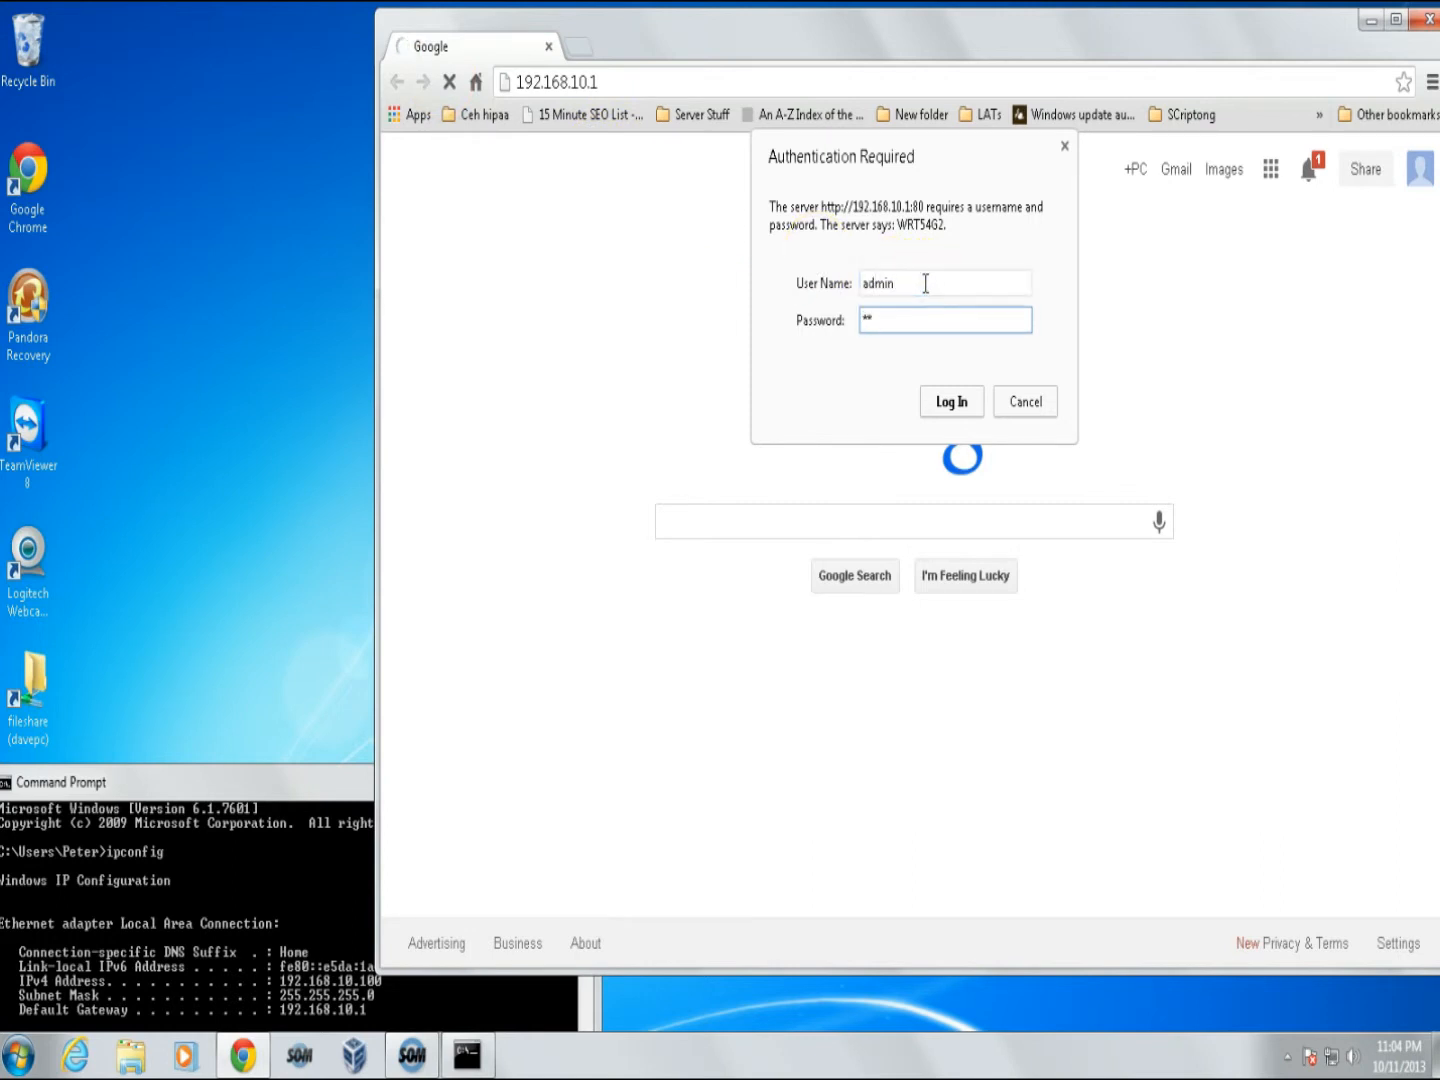
{"action": "key", "text": "Return"}
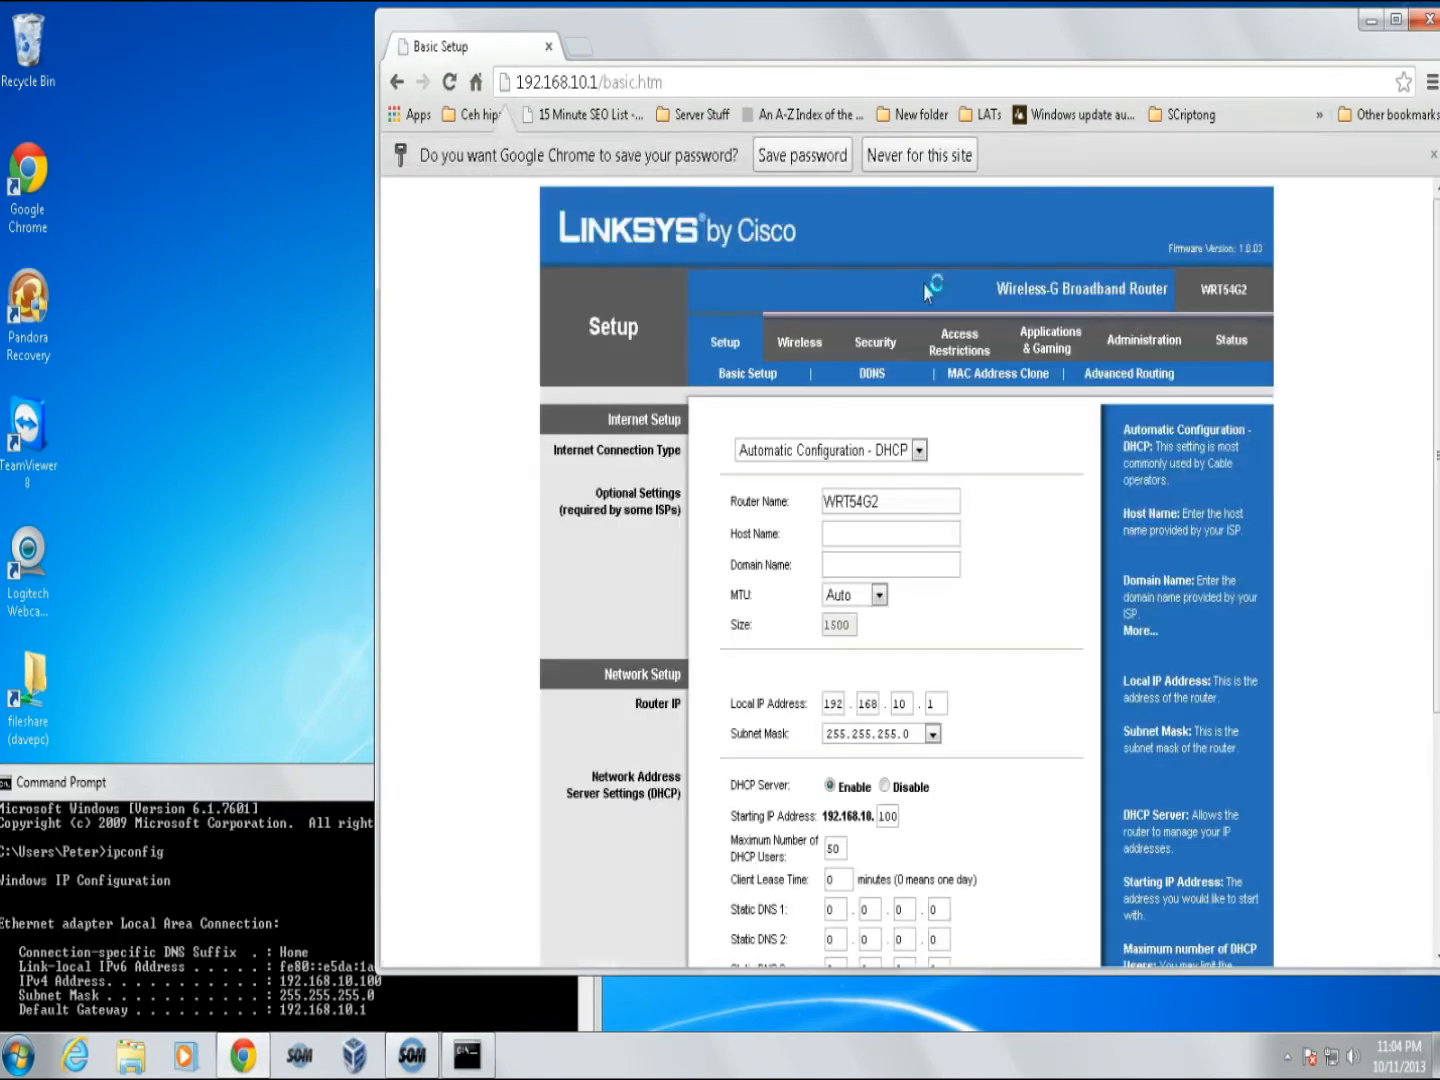
{"action": "left_click", "coordinate": [866, 501]}
{"action": "double_click", "coordinate": [866, 501]}
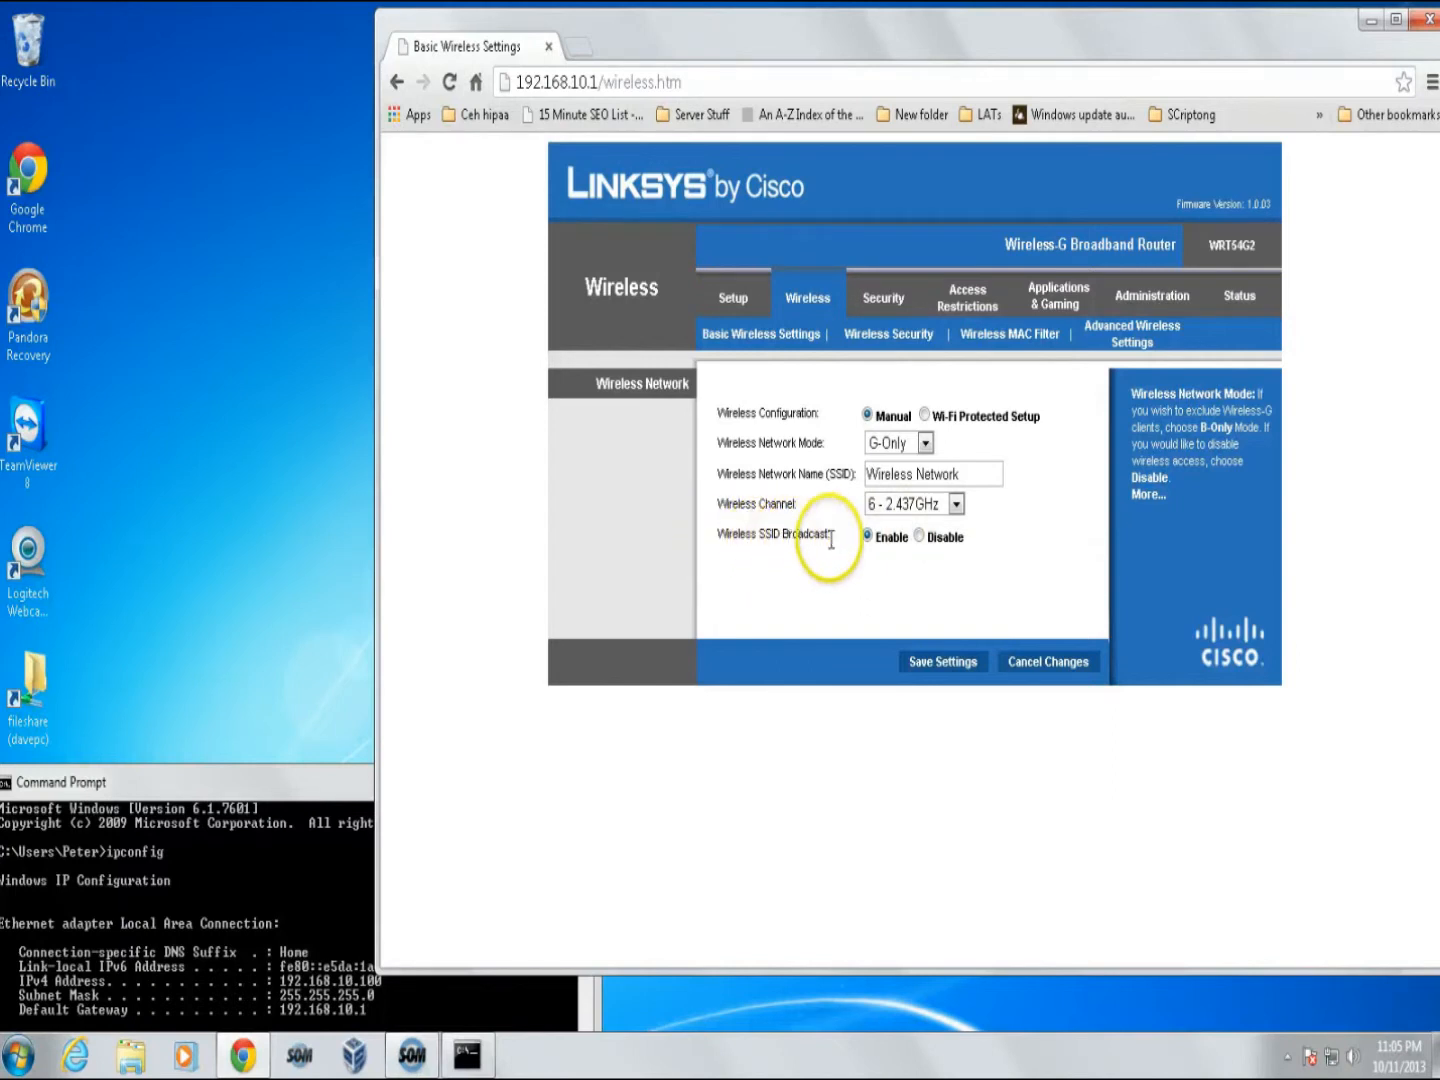
{"action": "left_click_drag", "start_coordinate": [959, 476], "coordinate": [838, 483]}
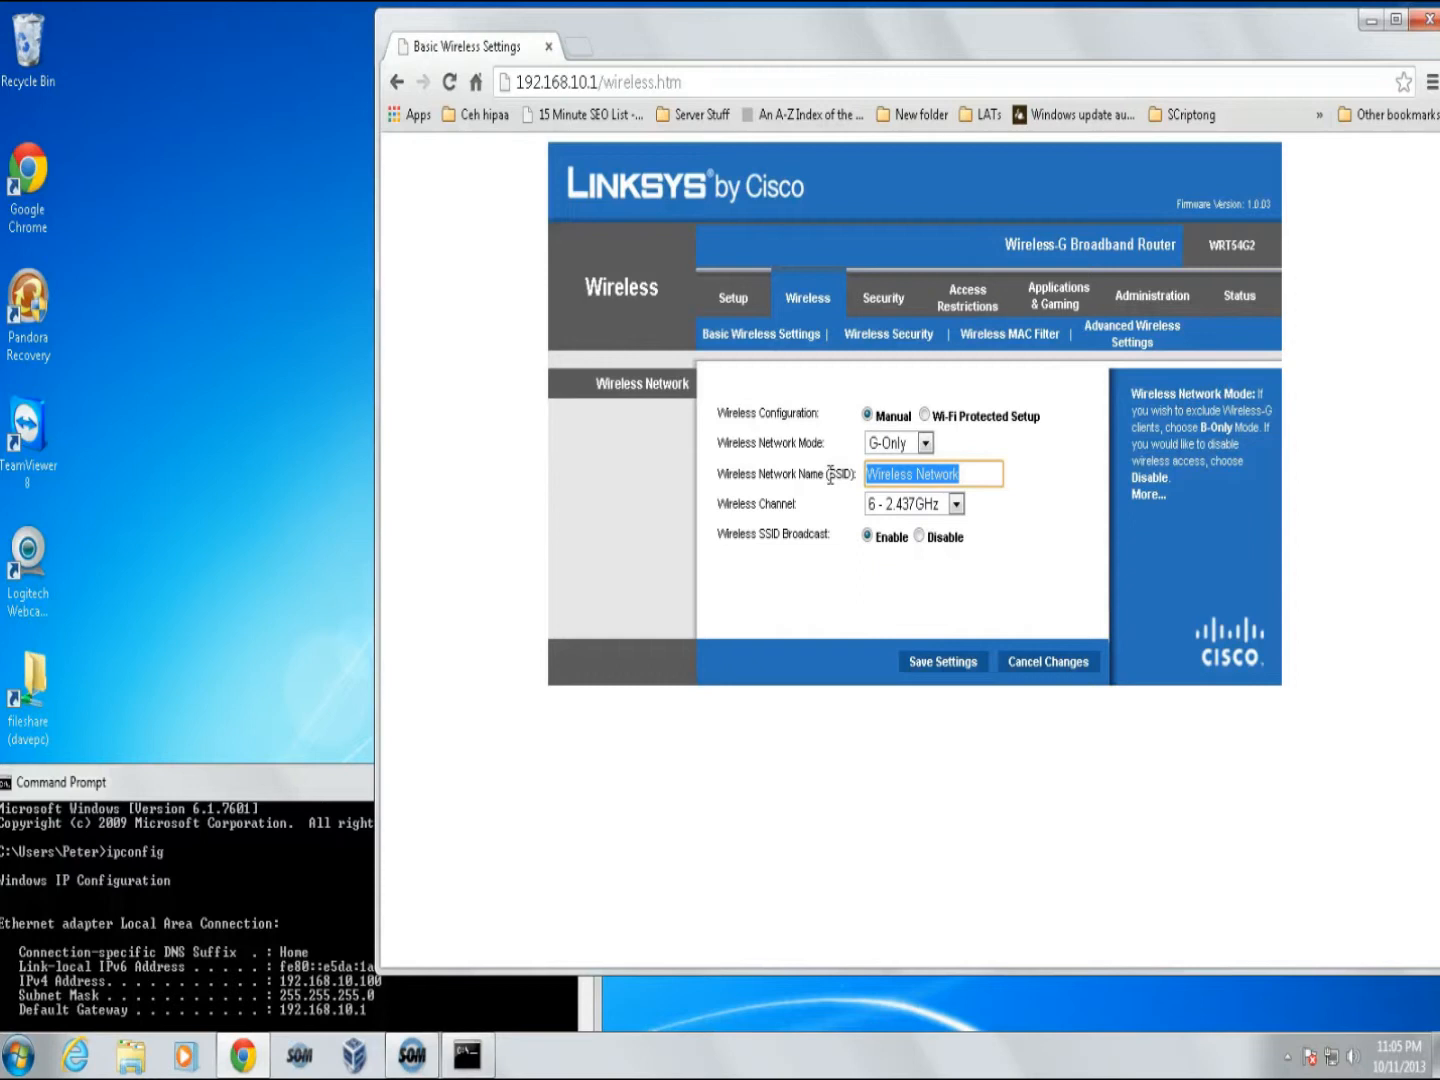
{"action": "type", "text": "ww"}
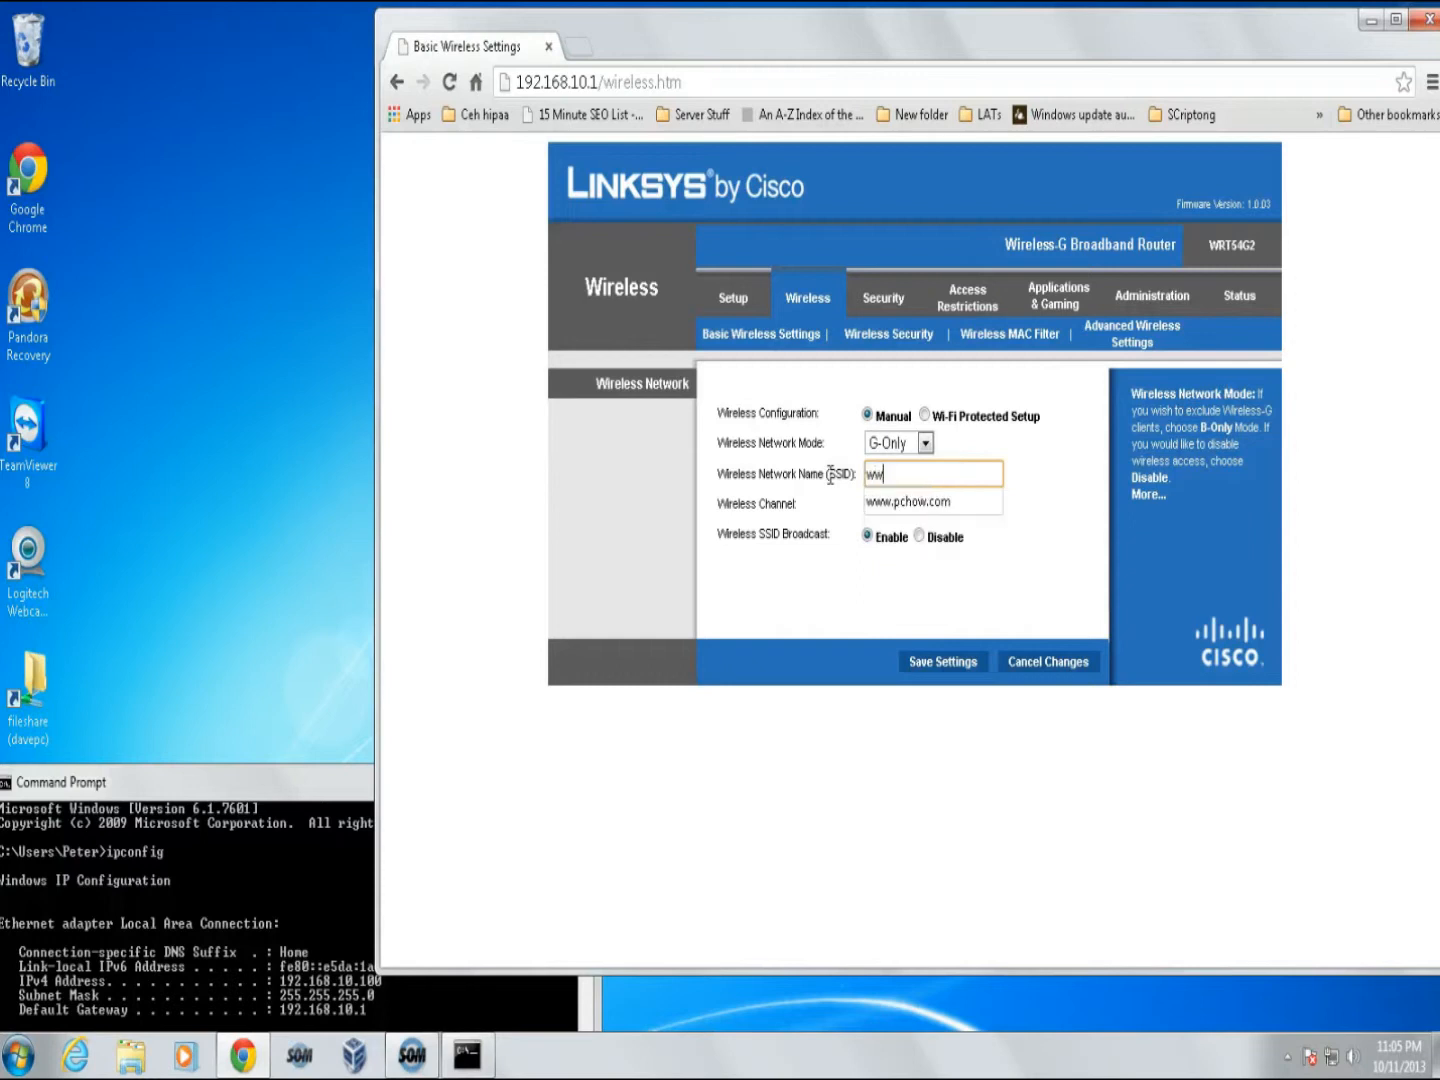
{"action": "type", "text": "w.PCHow.com"}
{"action": "left_click", "coordinate": [932, 669]}
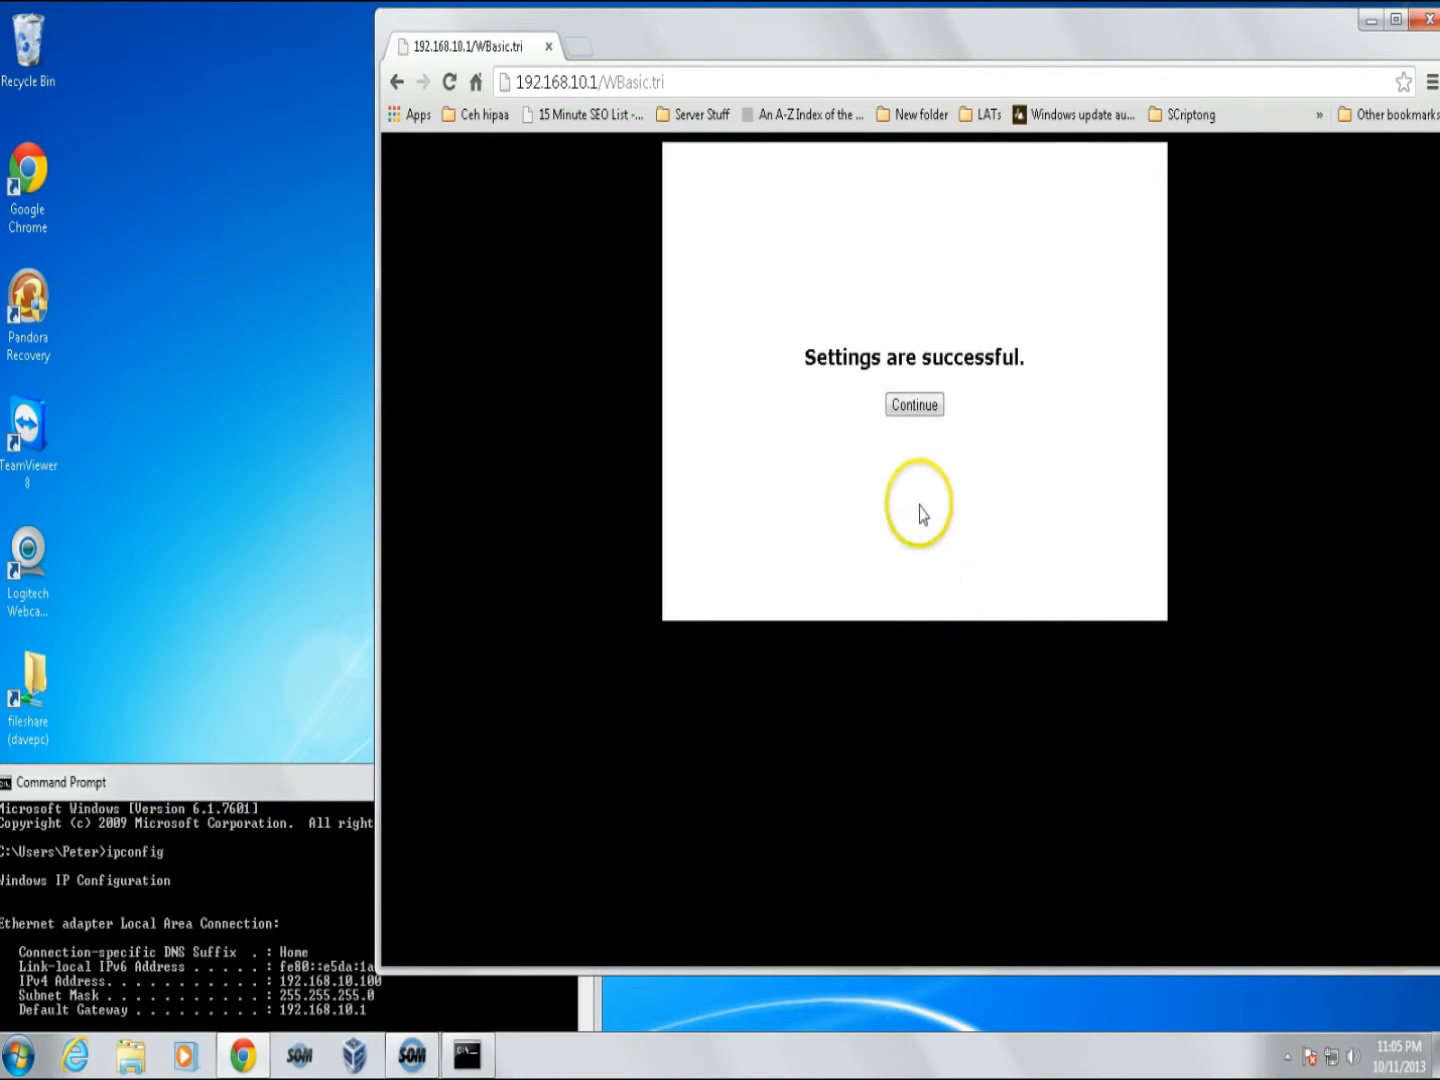
{"action": "left_click", "coordinate": [913, 406]}
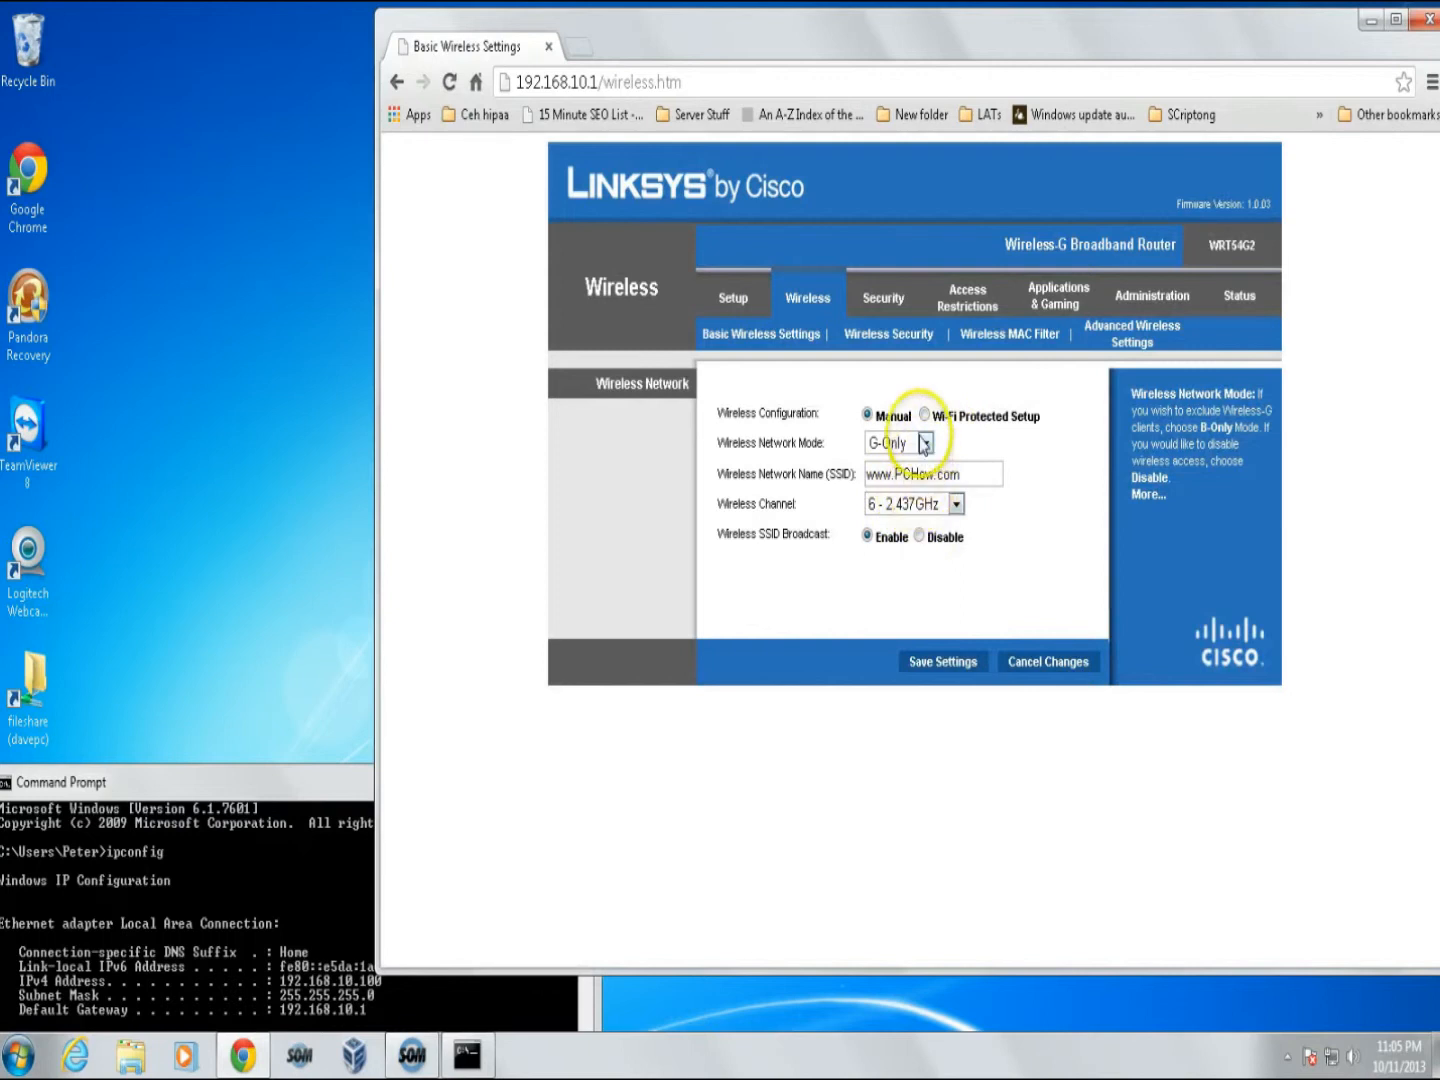
- Set Wireless Security to WPA2 Personal with AES, enter the shared key, and save
{"action": "left_click", "coordinate": [904, 335]}
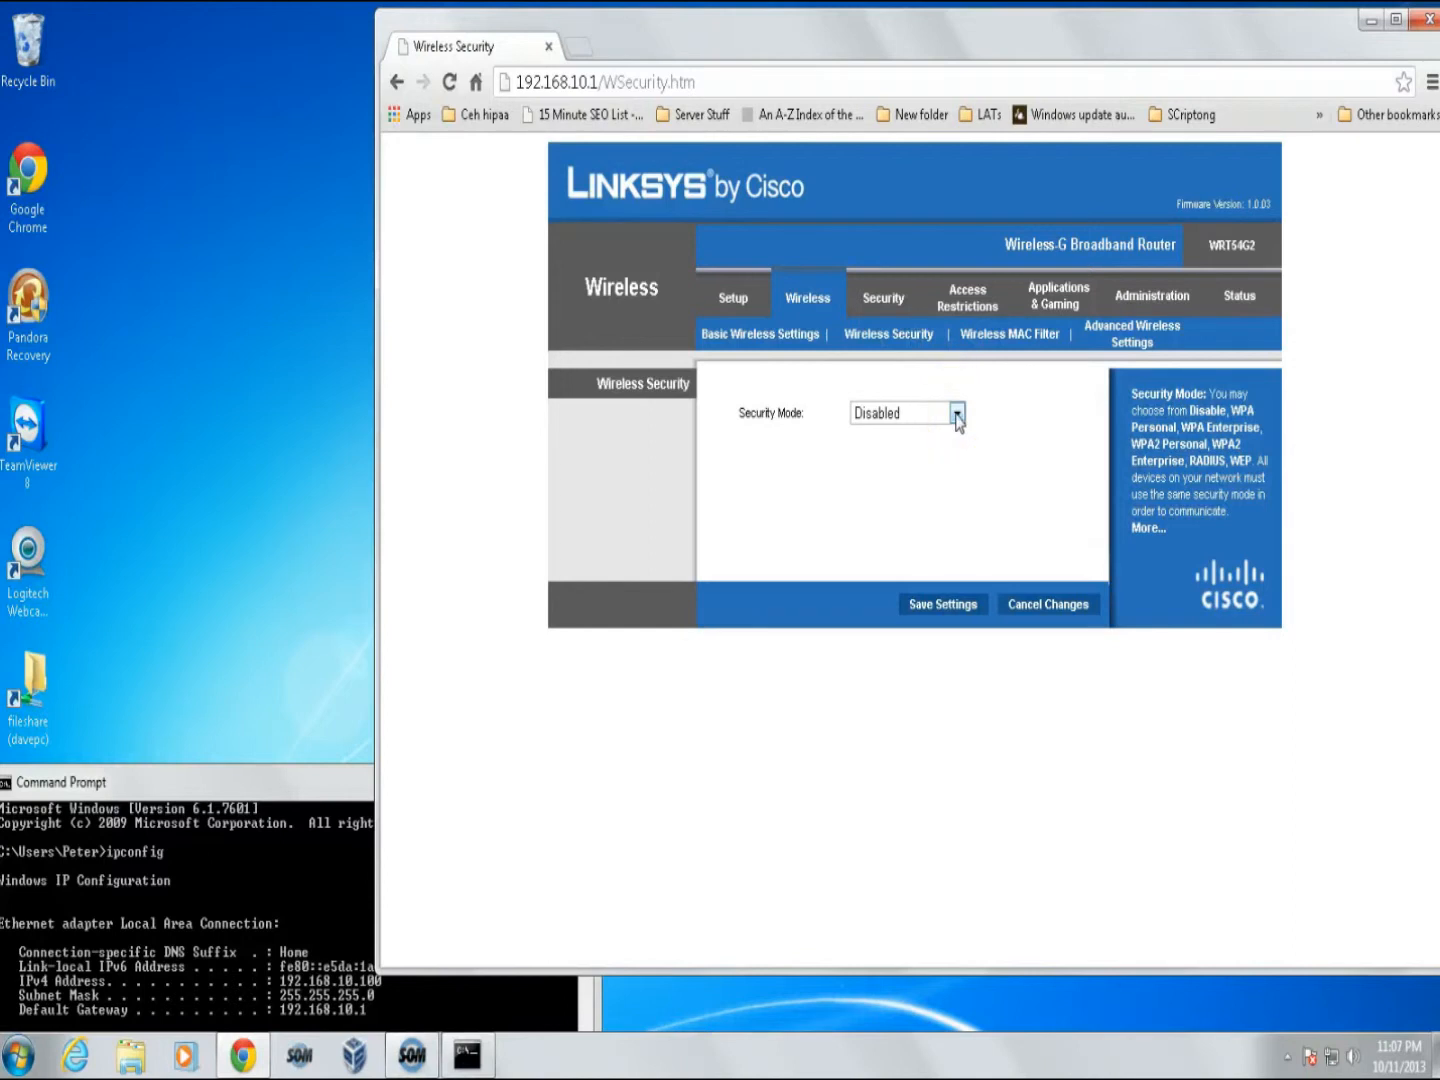
{"action": "left_click", "coordinate": [957, 414]}
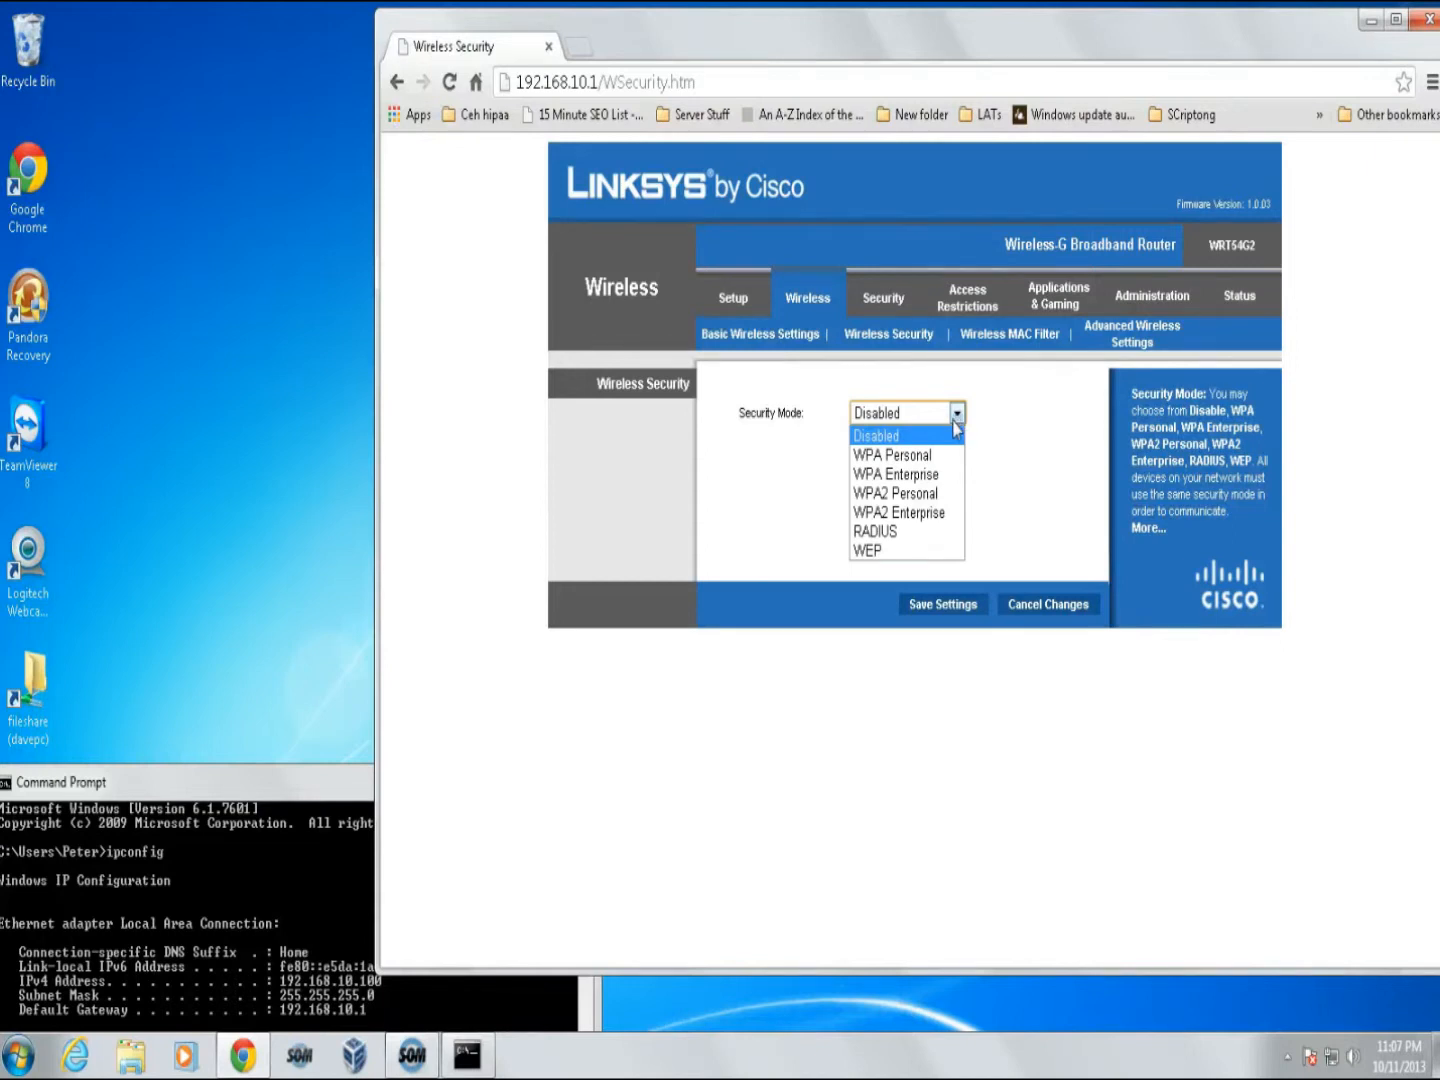
{"action": "left_click", "coordinate": [918, 494]}
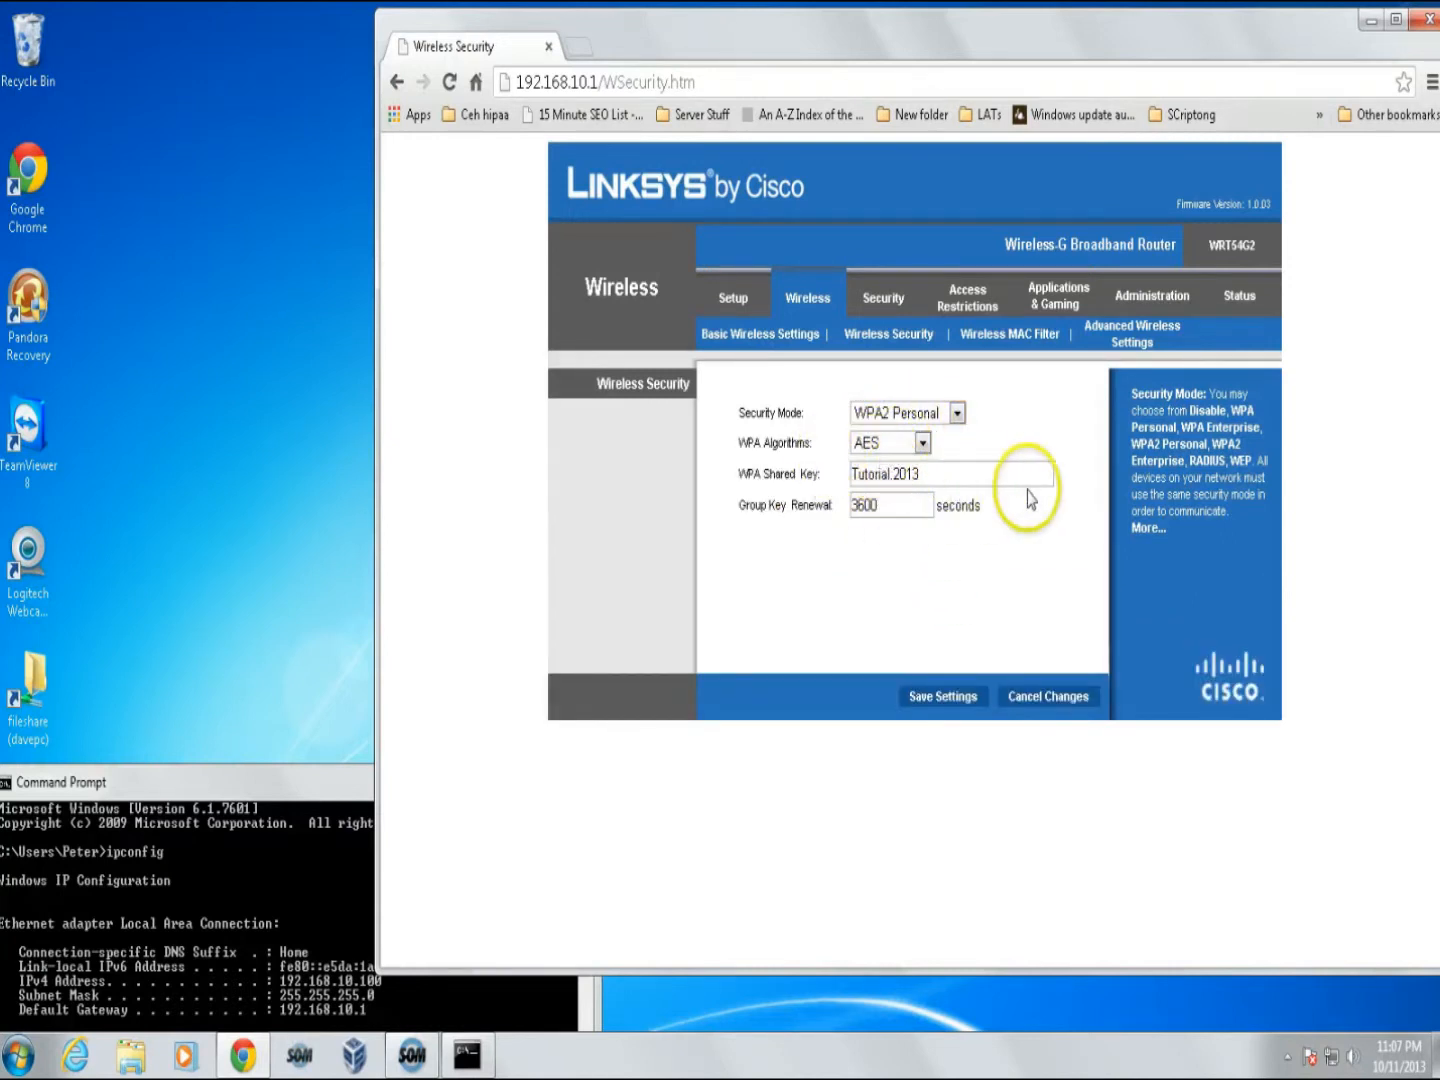
{"action": "left_click_drag", "start_coordinate": [934, 473], "coordinate": [850, 473]}
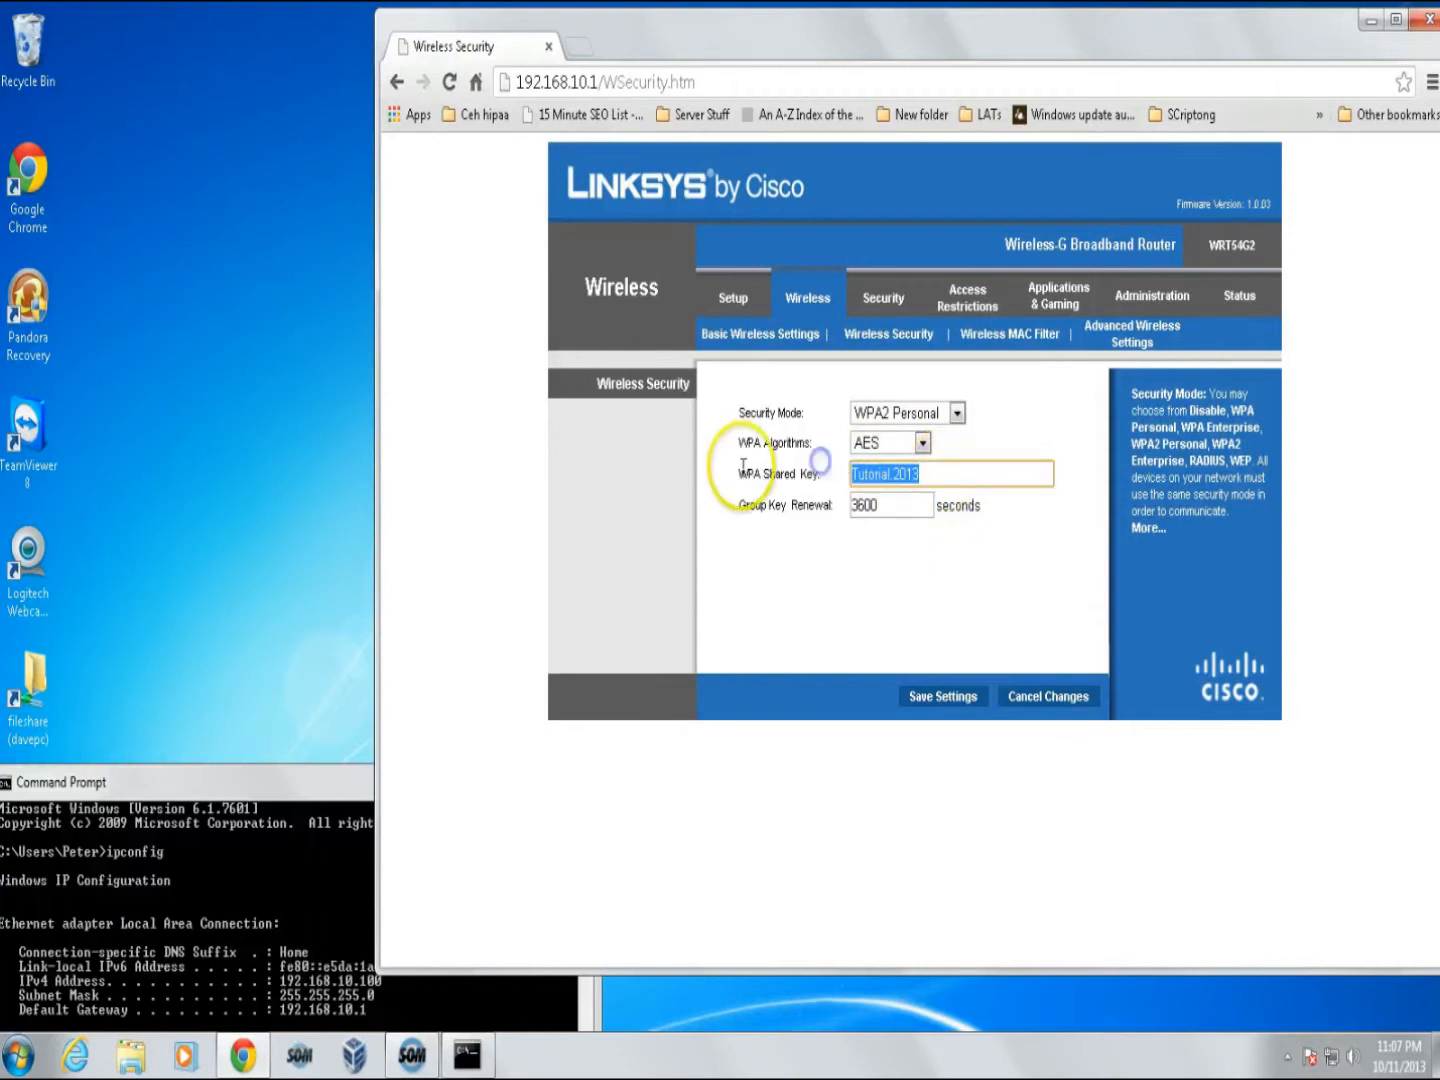
{"action": "left_click", "coordinate": [931, 475]}
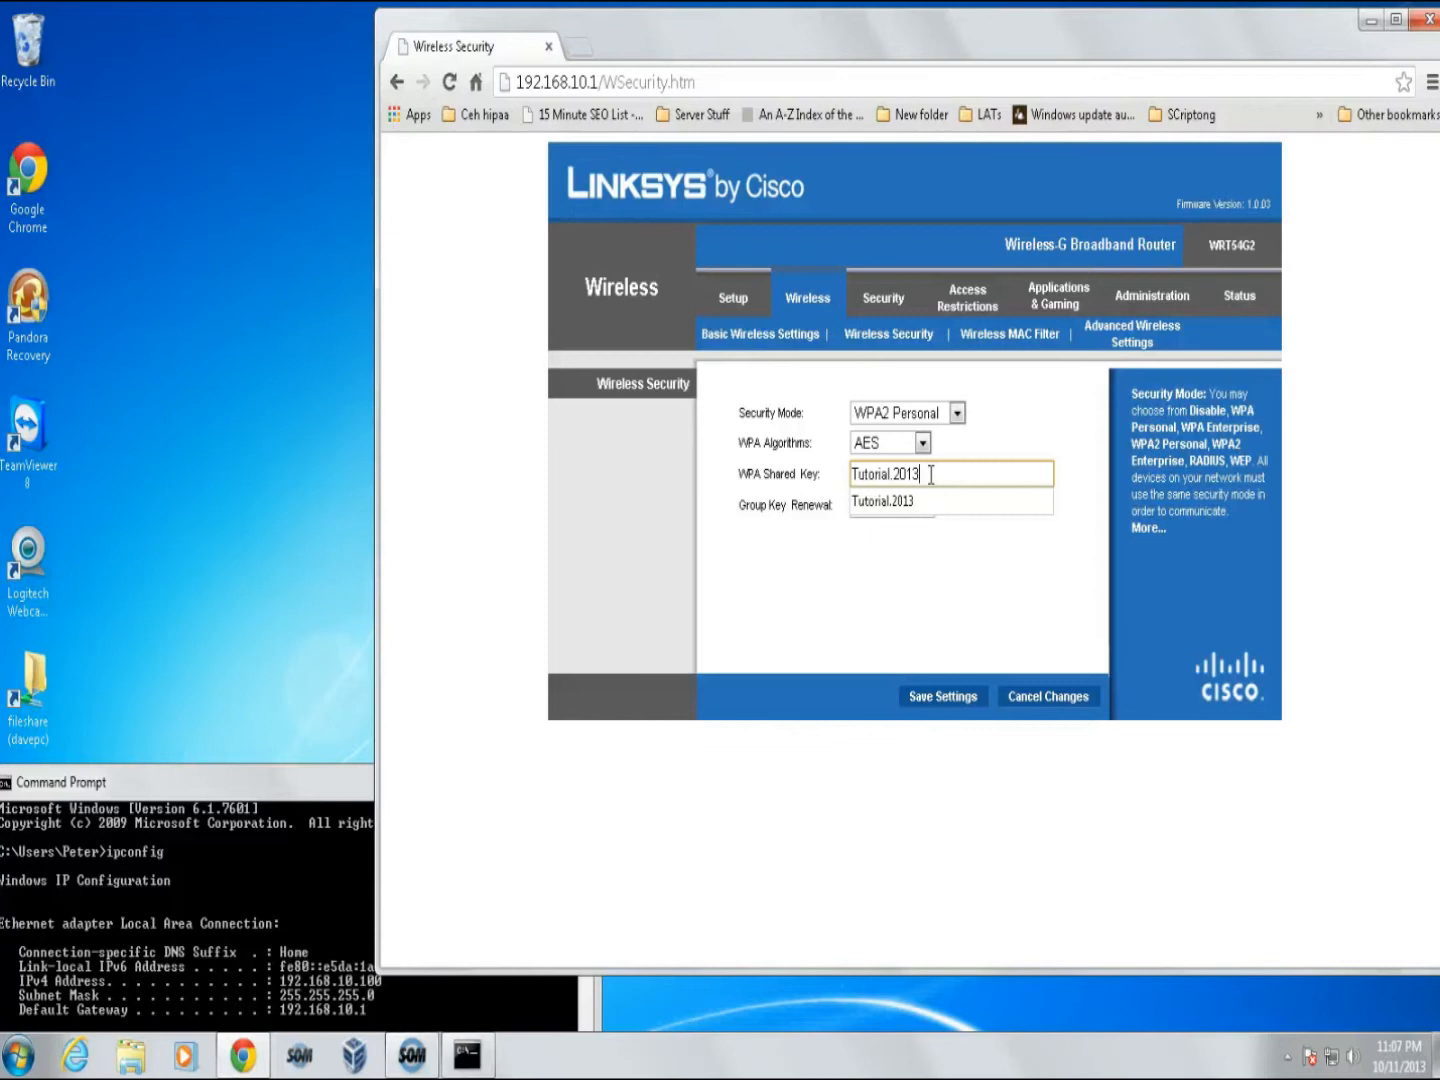
{"action": "left_click", "coordinate": [955, 544]}
{"action": "left_click", "coordinate": [951, 473]}
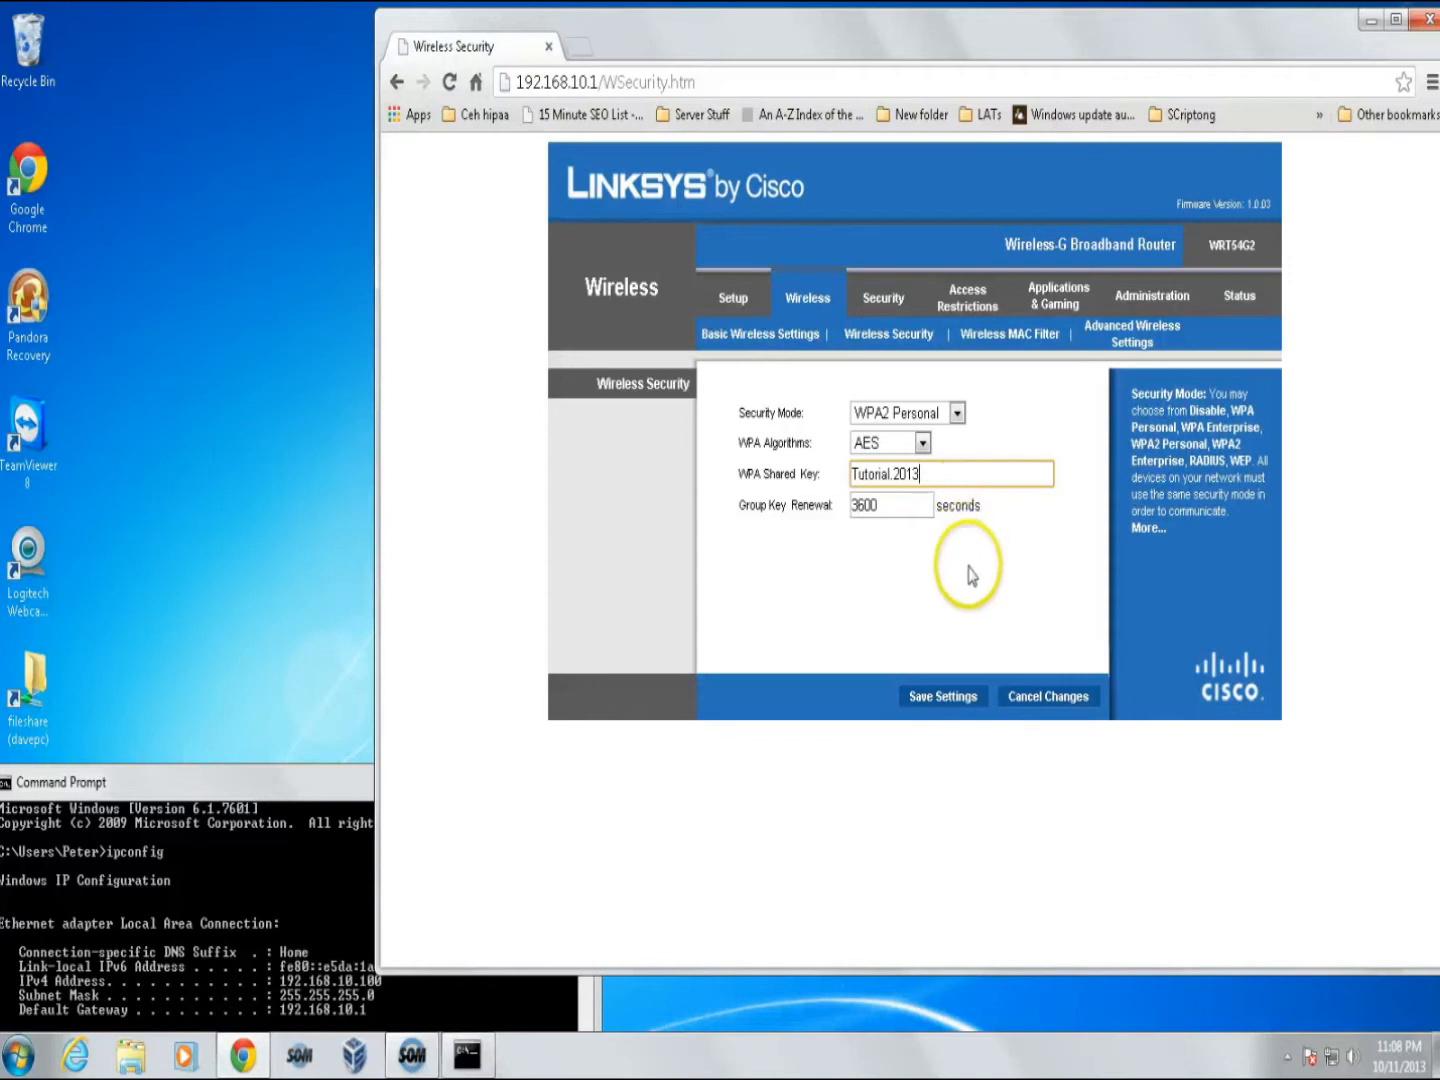
{"action": "left_click", "coordinate": [949, 700]}
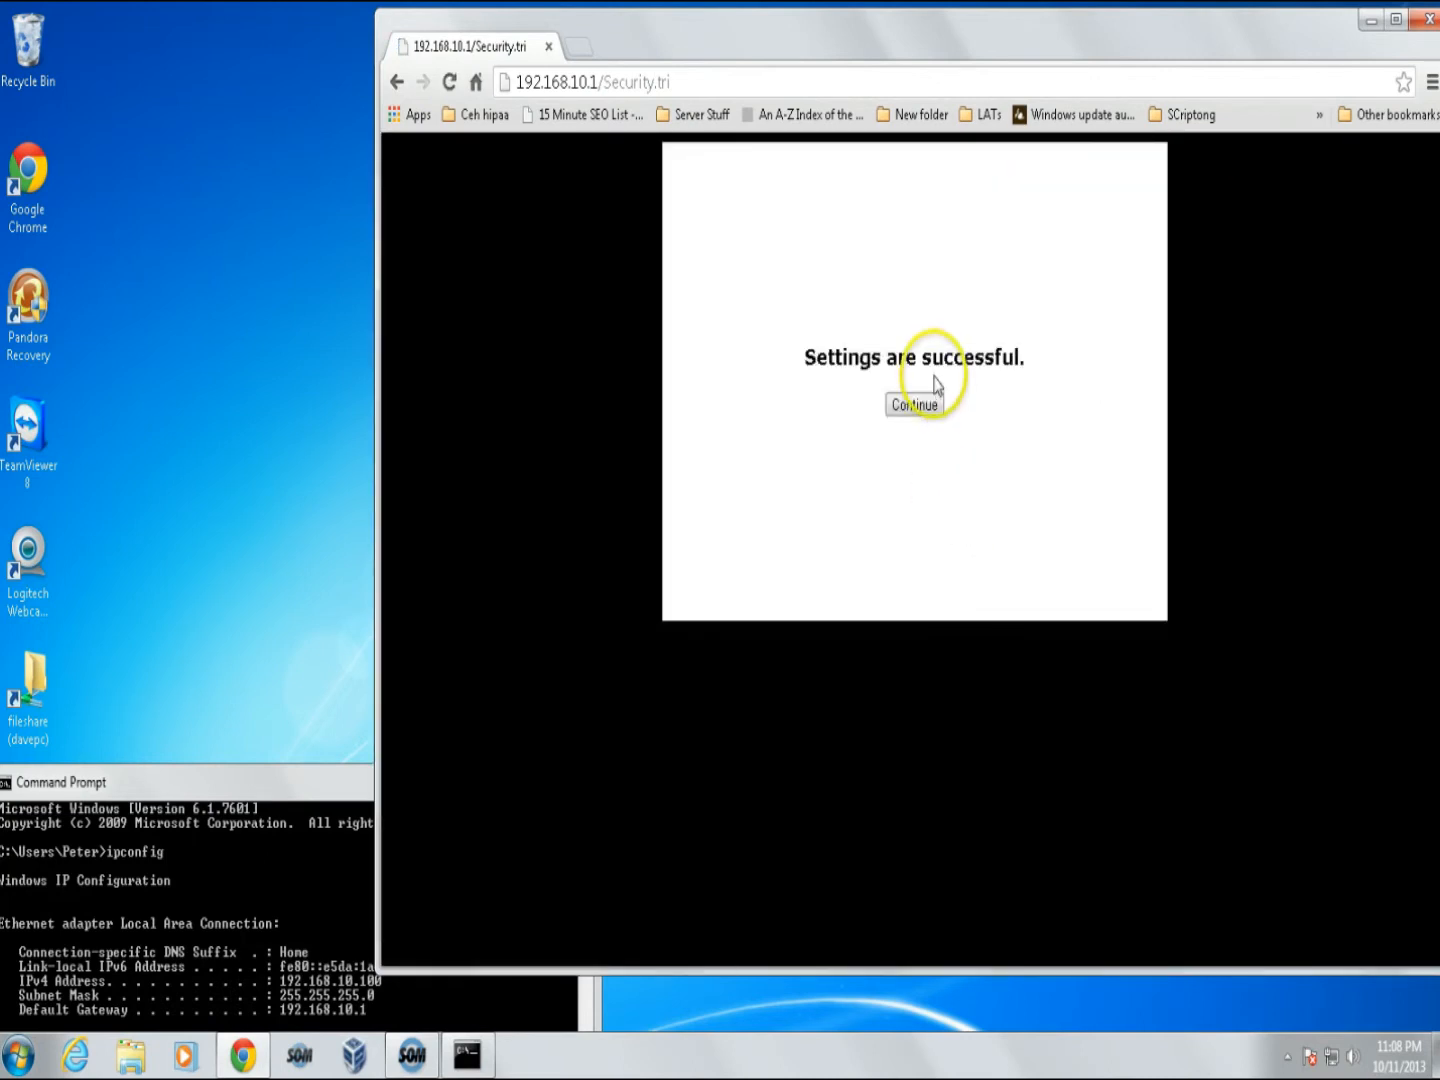
{"action": "left_click", "coordinate": [921, 403]}
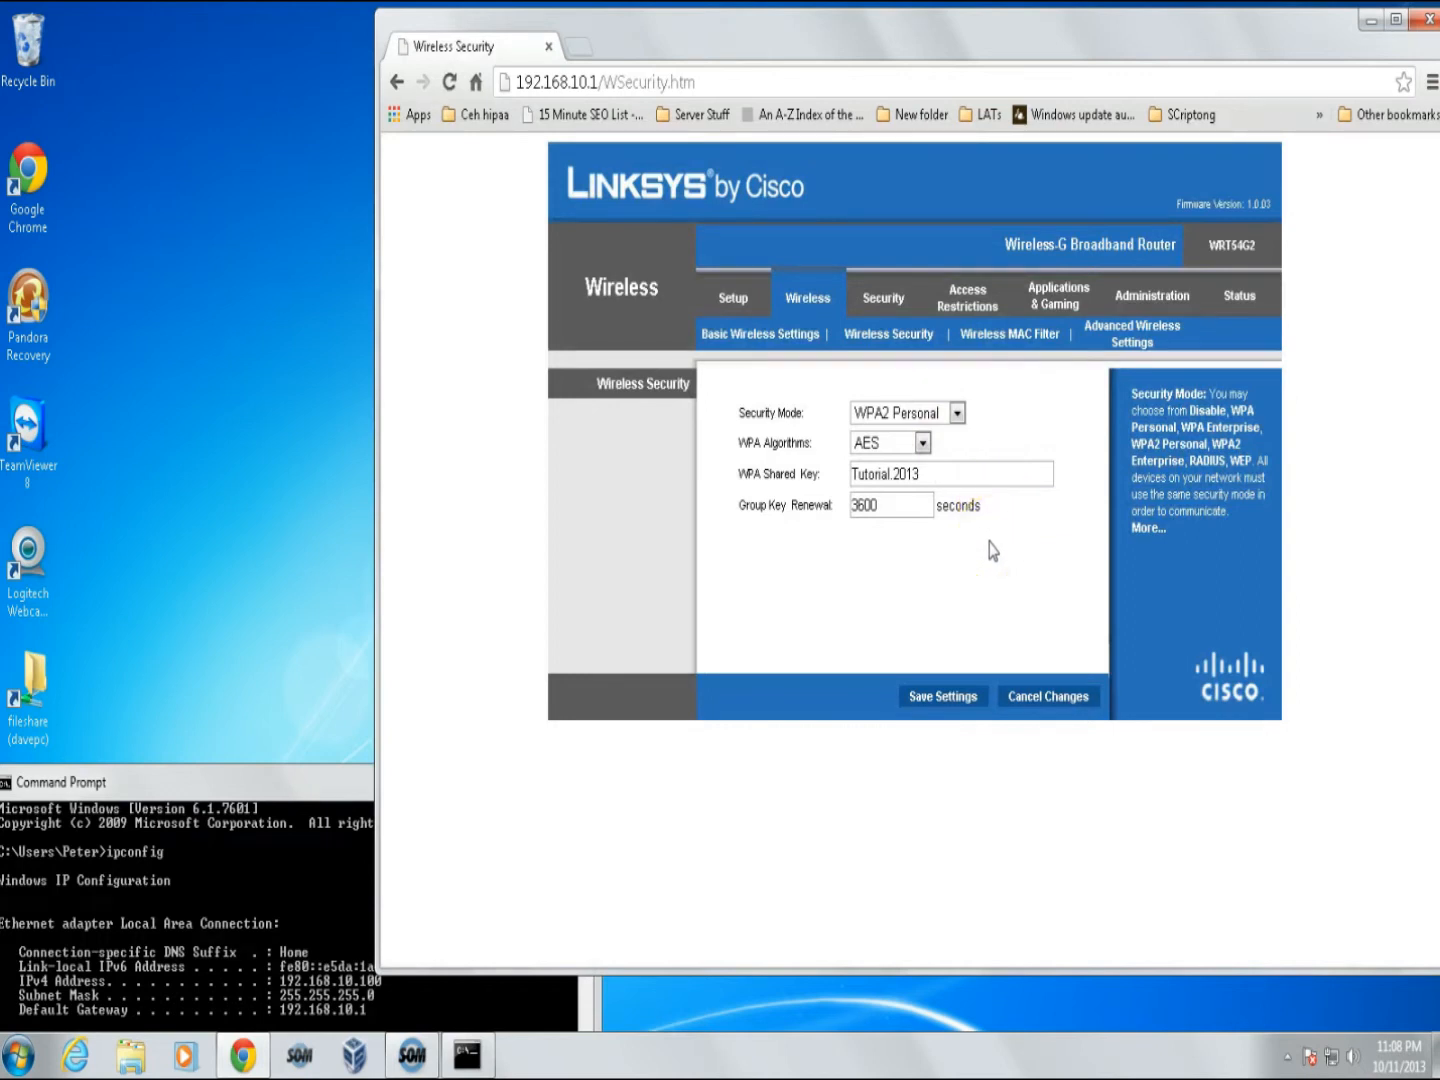
- Go to the Administration > Management settings page
{"action": "left_click_drag", "start_coordinate": [959, 473], "coordinate": [800, 472]}
{"action": "left_click", "coordinate": [884, 301]}
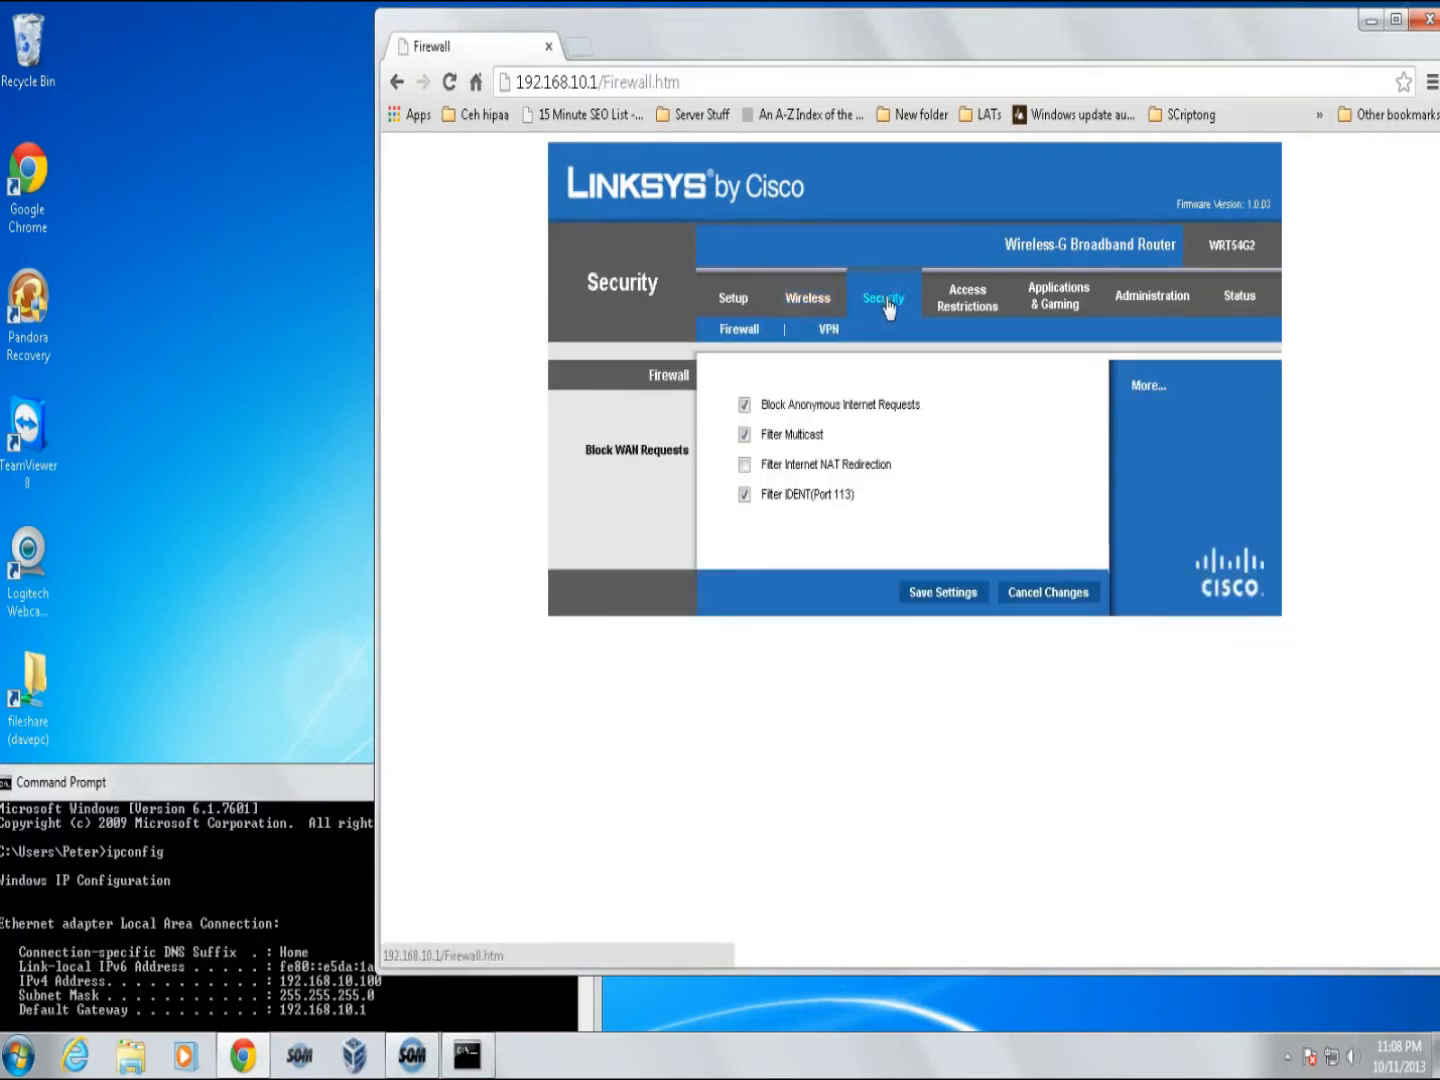
{"action": "left_click", "coordinate": [1149, 301]}
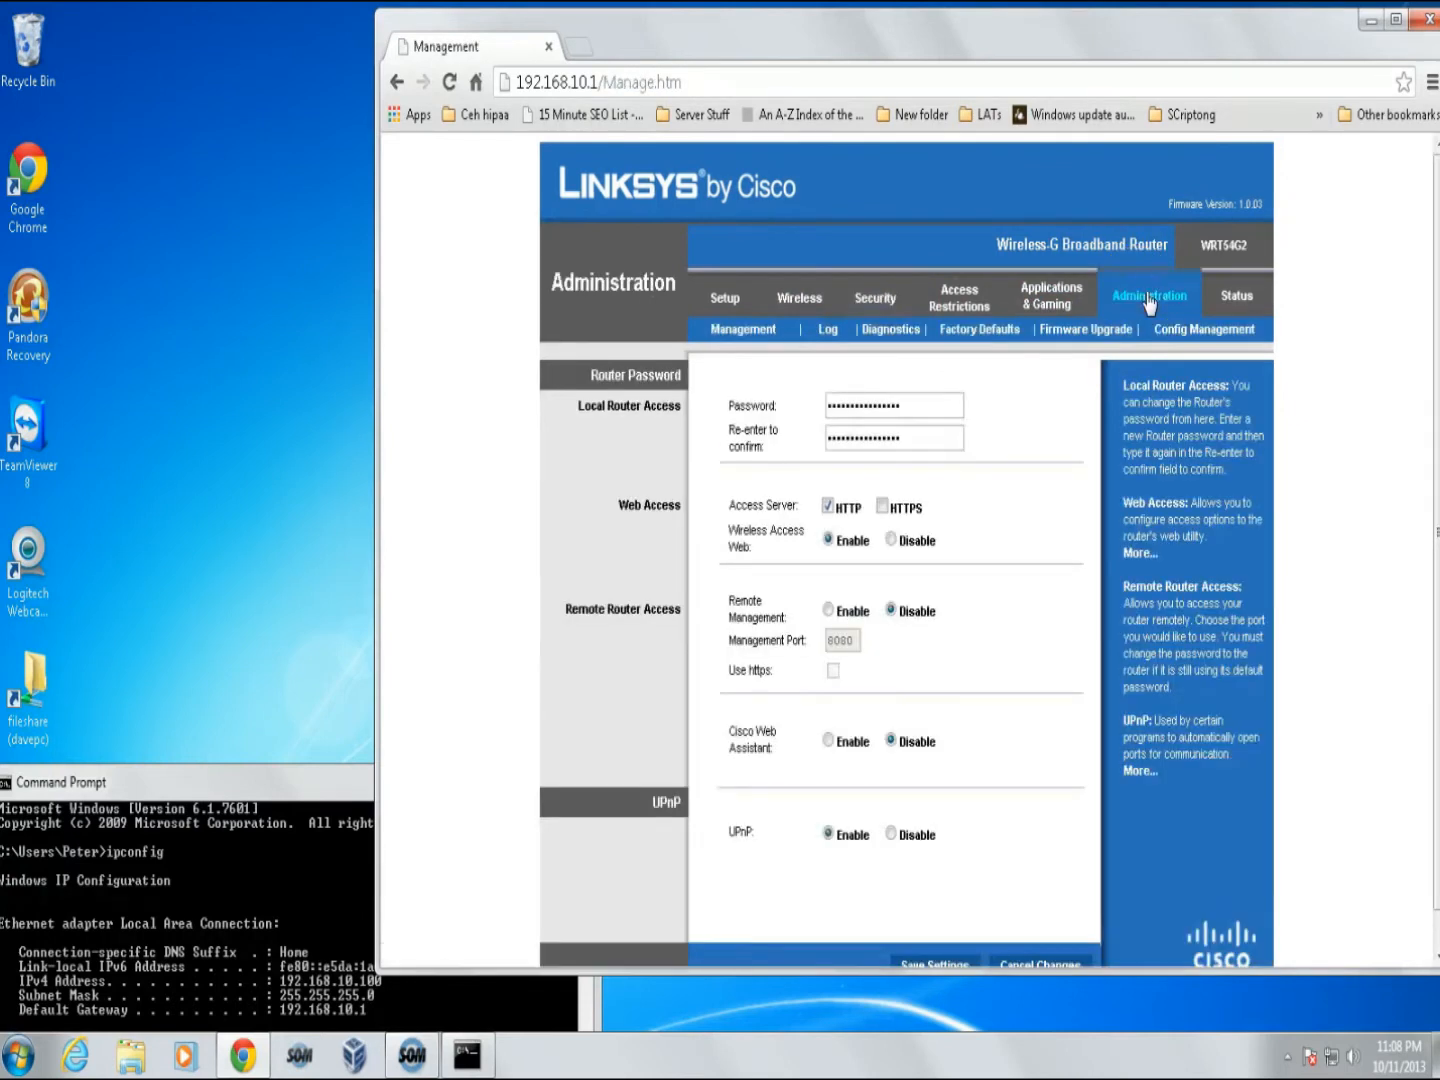
- Enter and confirm the new router admin password, then save the settings
{"action": "double_click", "coordinate": [916, 405]}
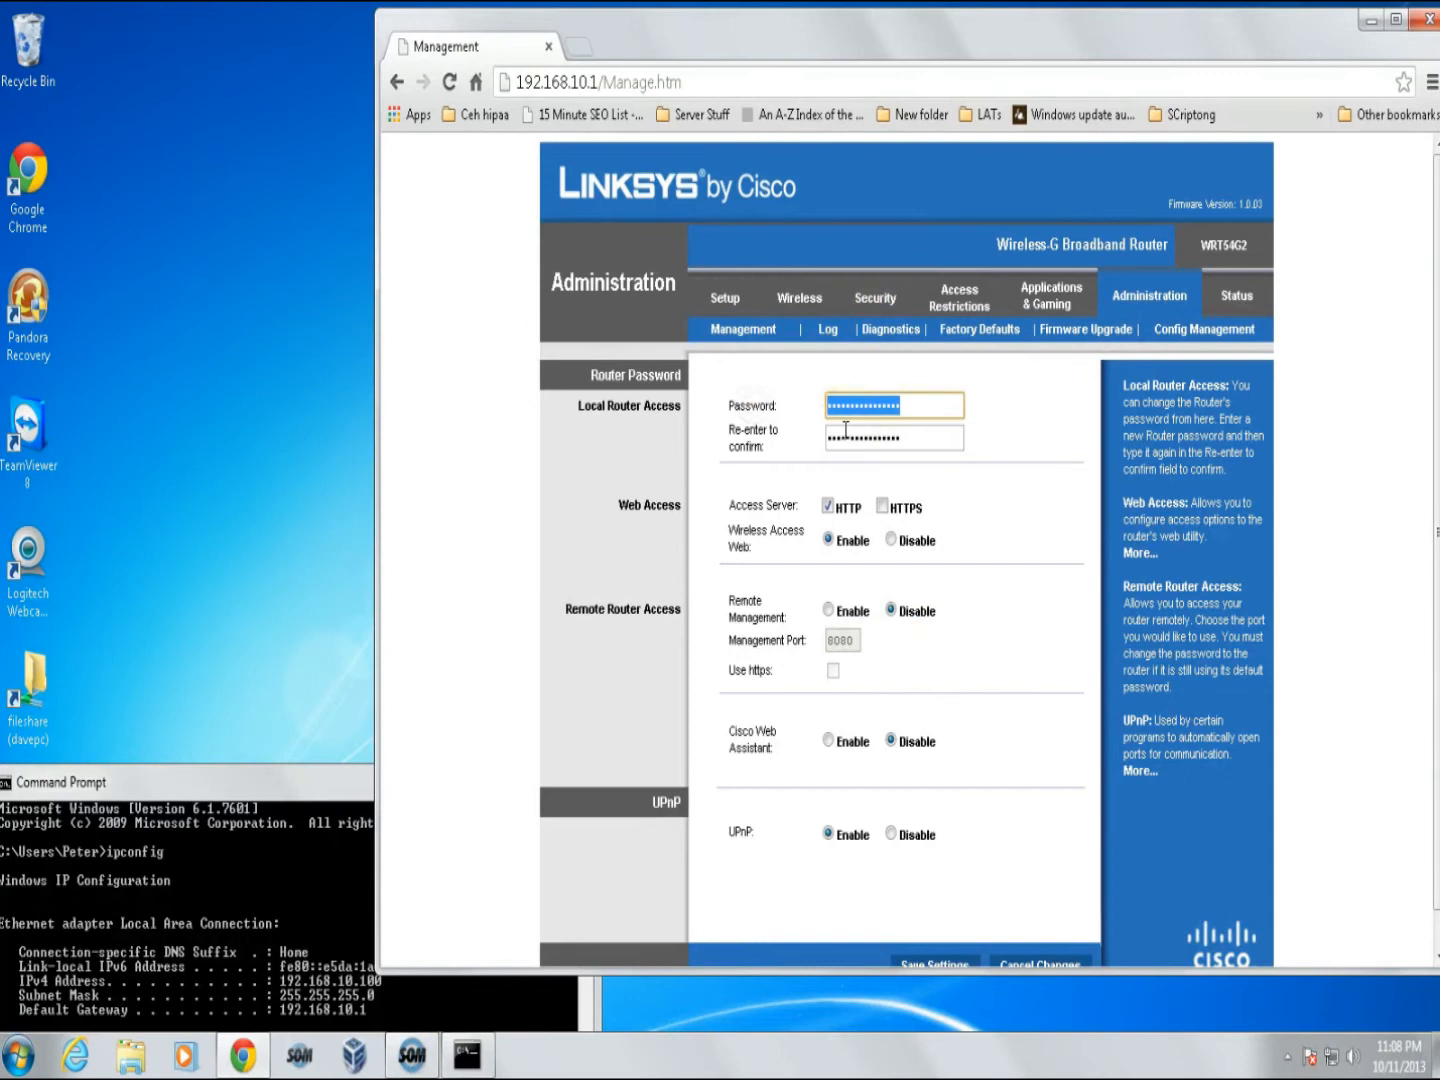
{"action": "type", "text": "admin"}
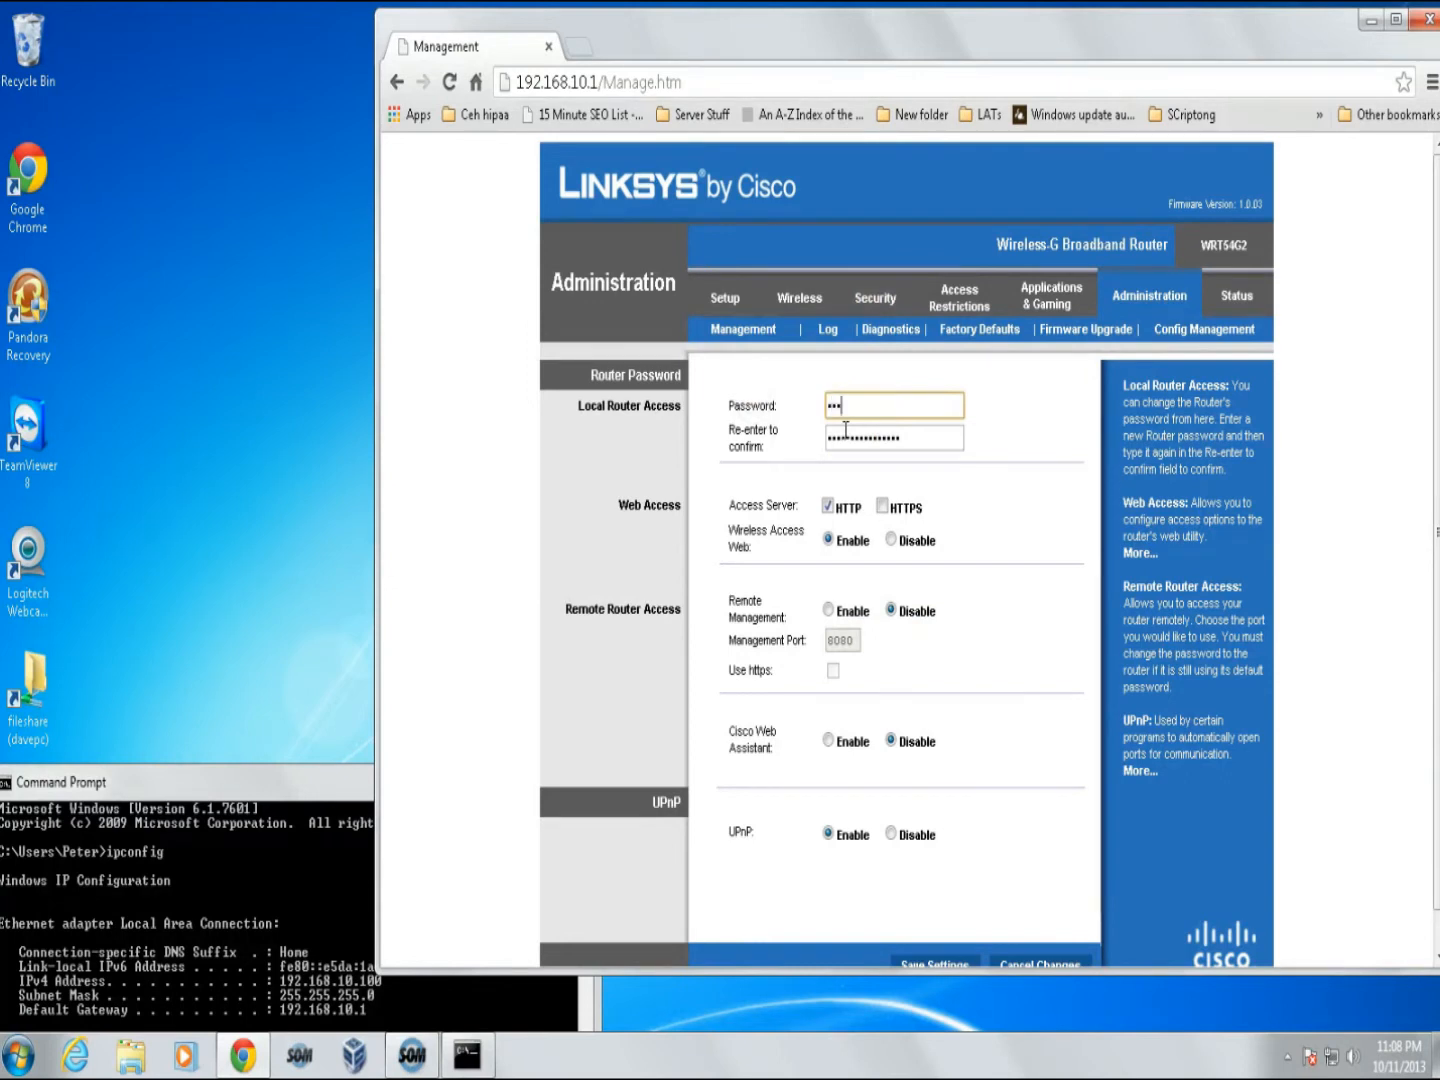
{"action": "key", "text": "Tab"}
{"action": "type", "text": "admin"}
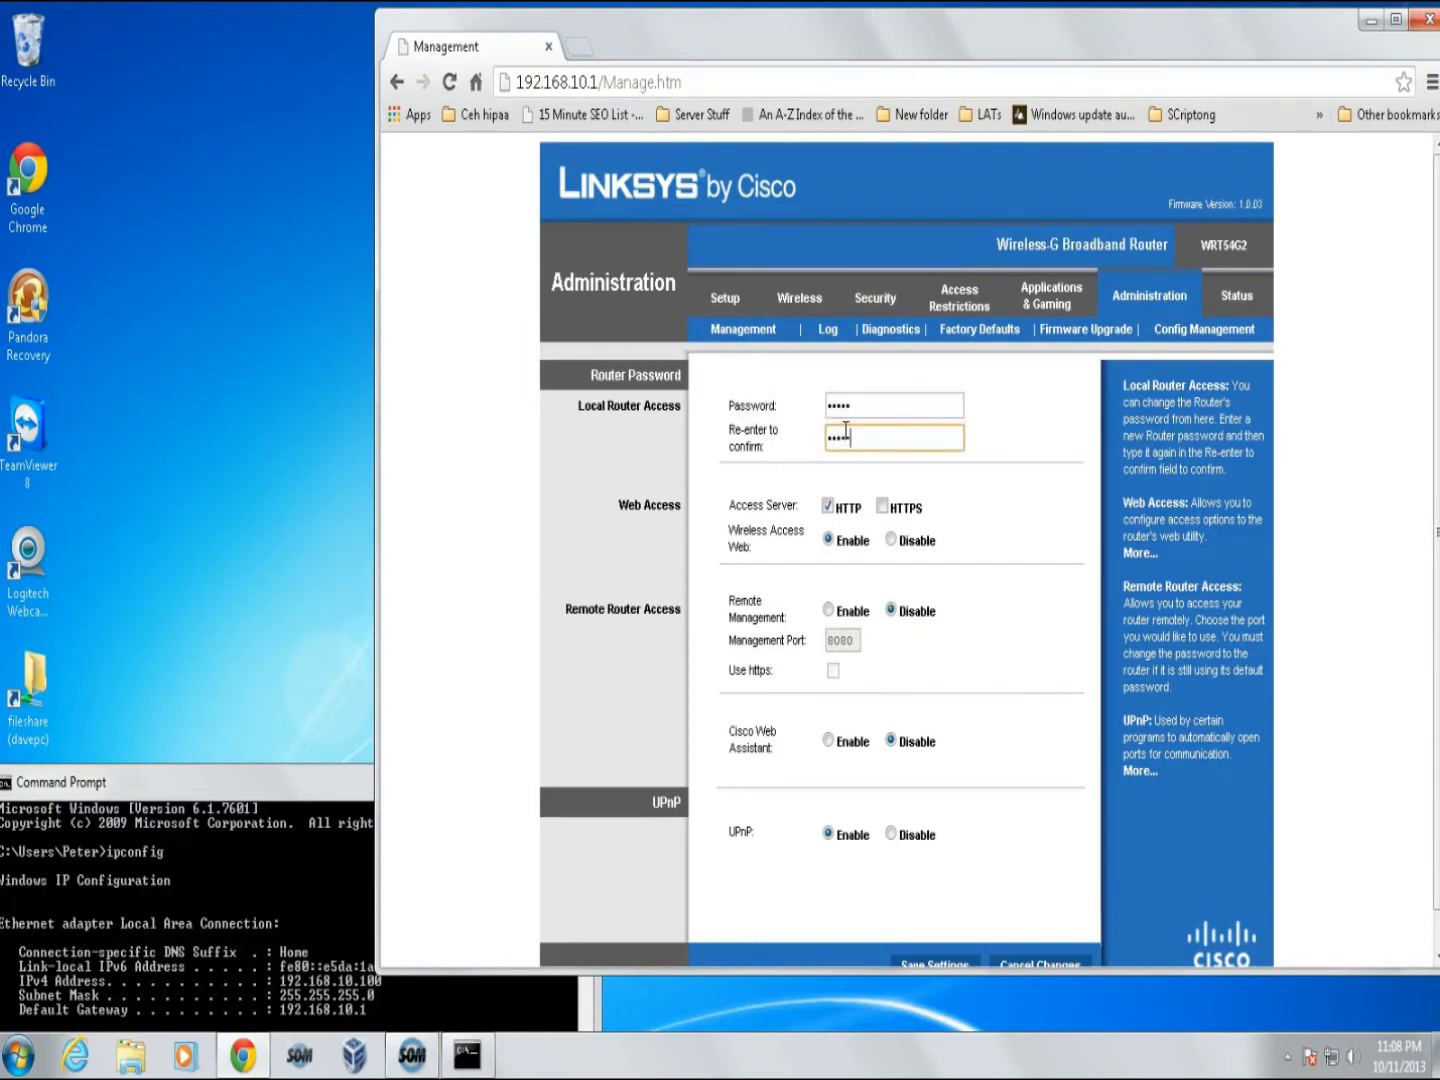
{"action": "left_click", "coordinate": [1021, 217]}
{"action": "scroll", "coordinate": [951, 536], "scroll_direction": "down", "scroll_amount": 1}
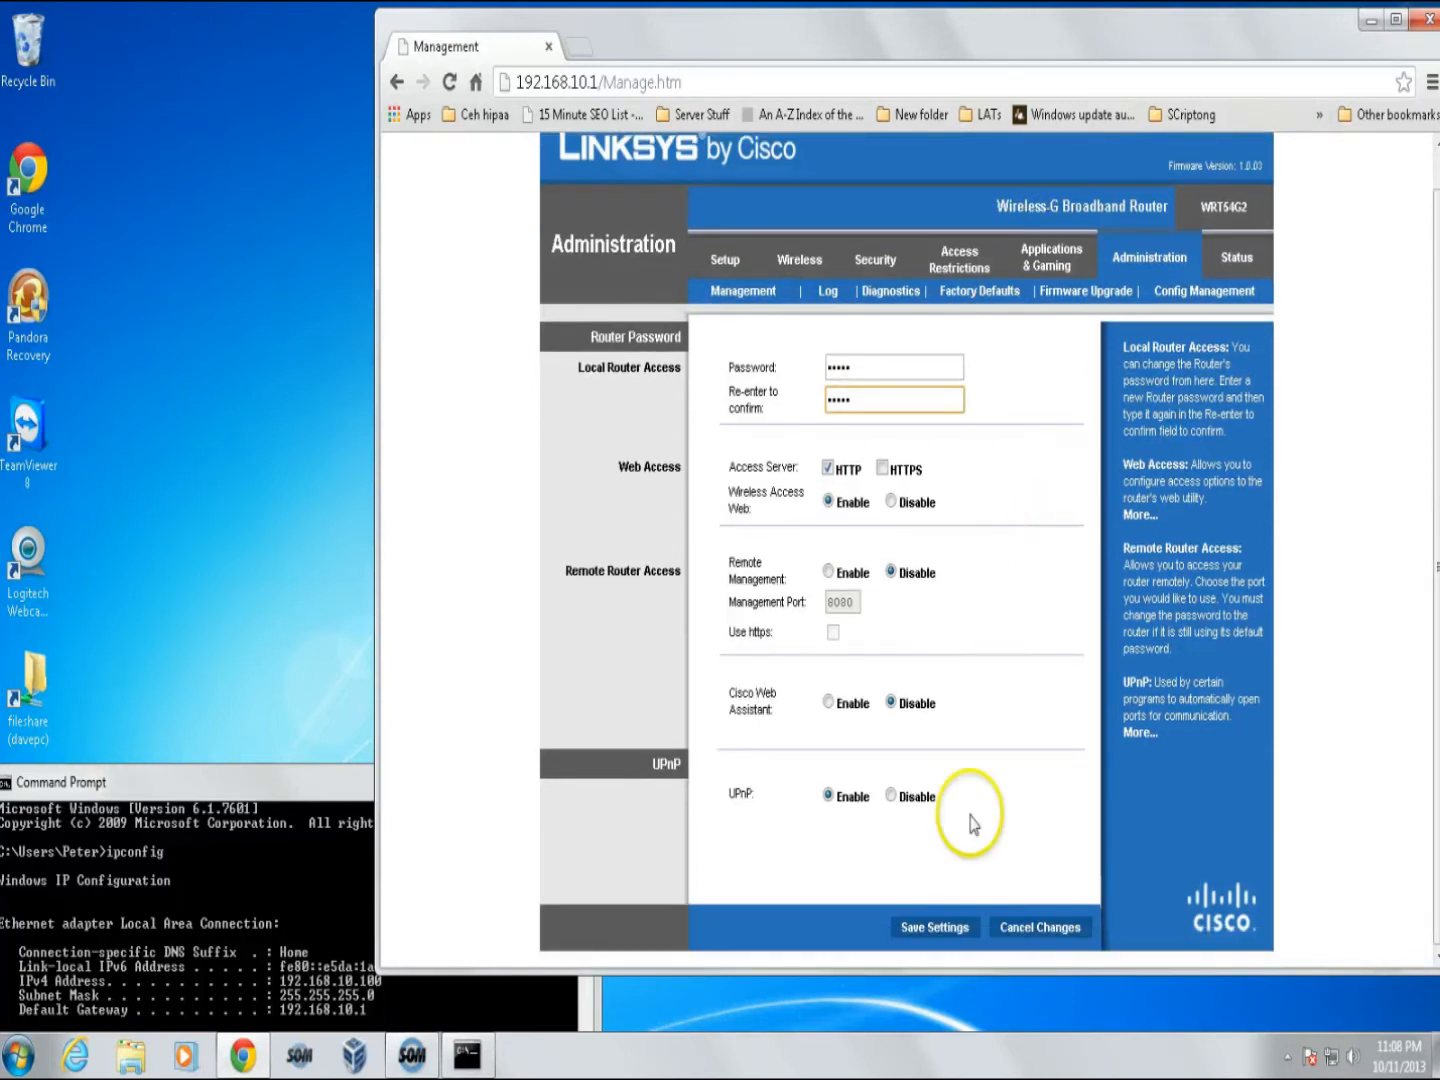
{"action": "left_click", "coordinate": [933, 928]}
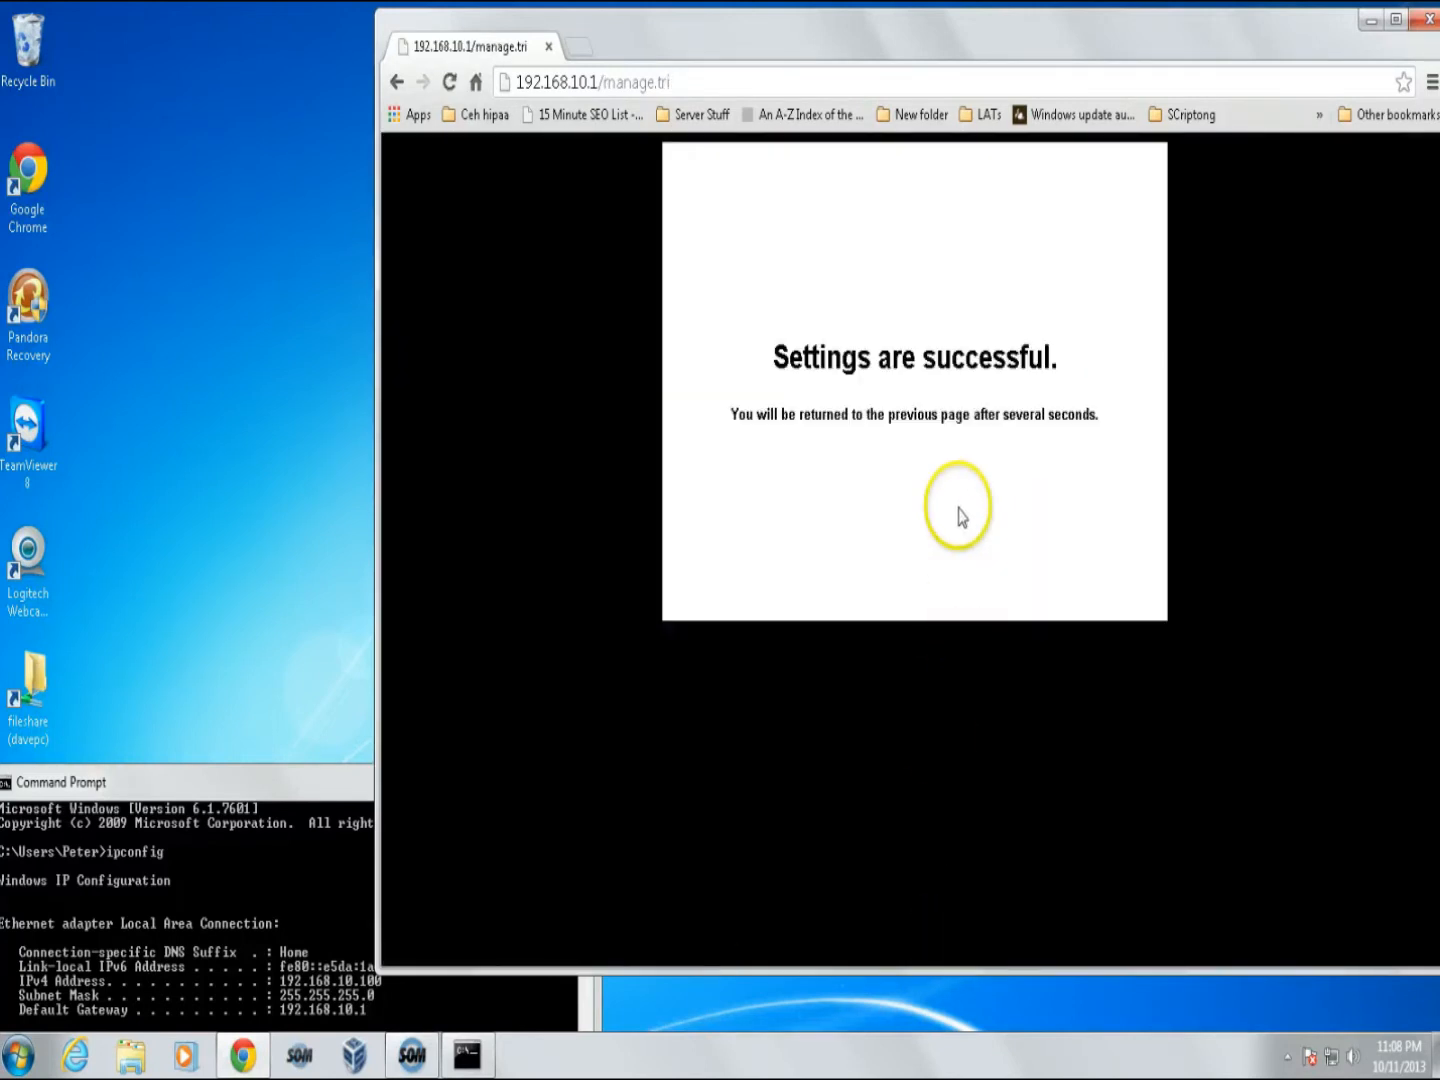